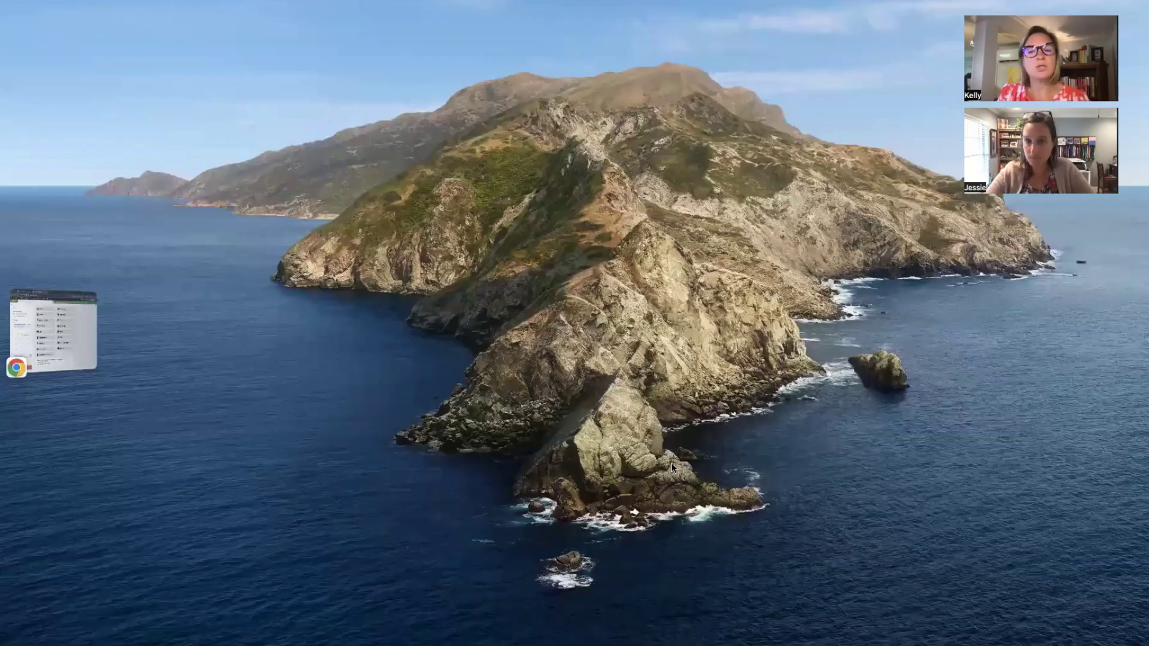
Step: Restore the minimized Chrome window and enlarge it to fill most of the screen
left_click(63, 335)
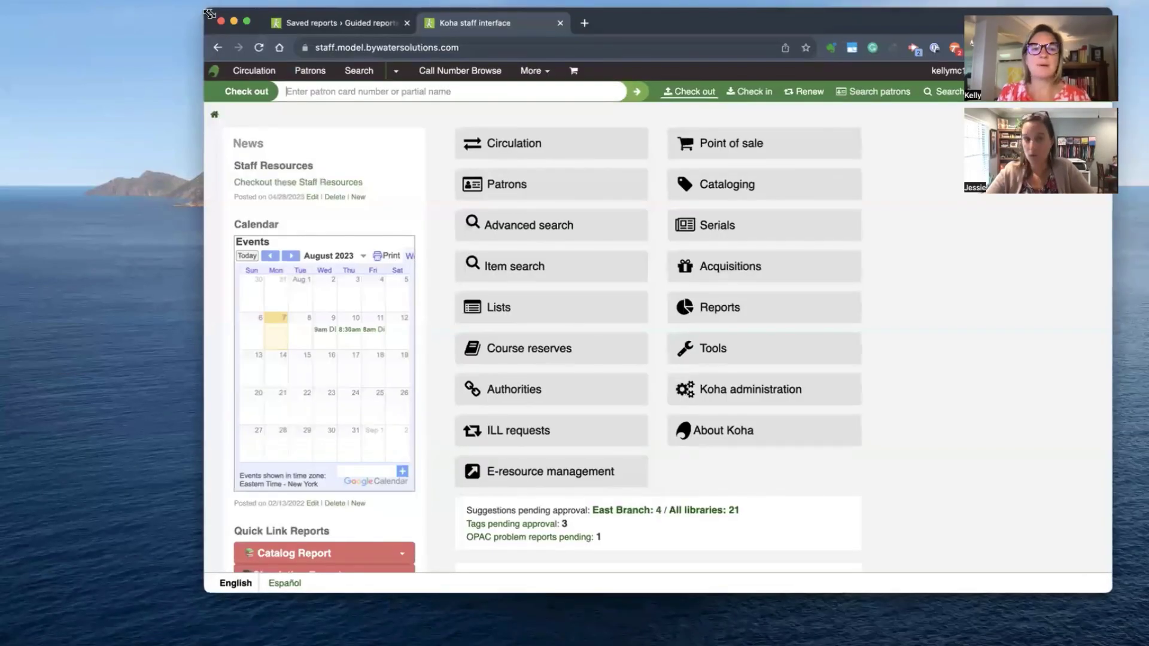
left_click_drag(209, 13, 33, 0)
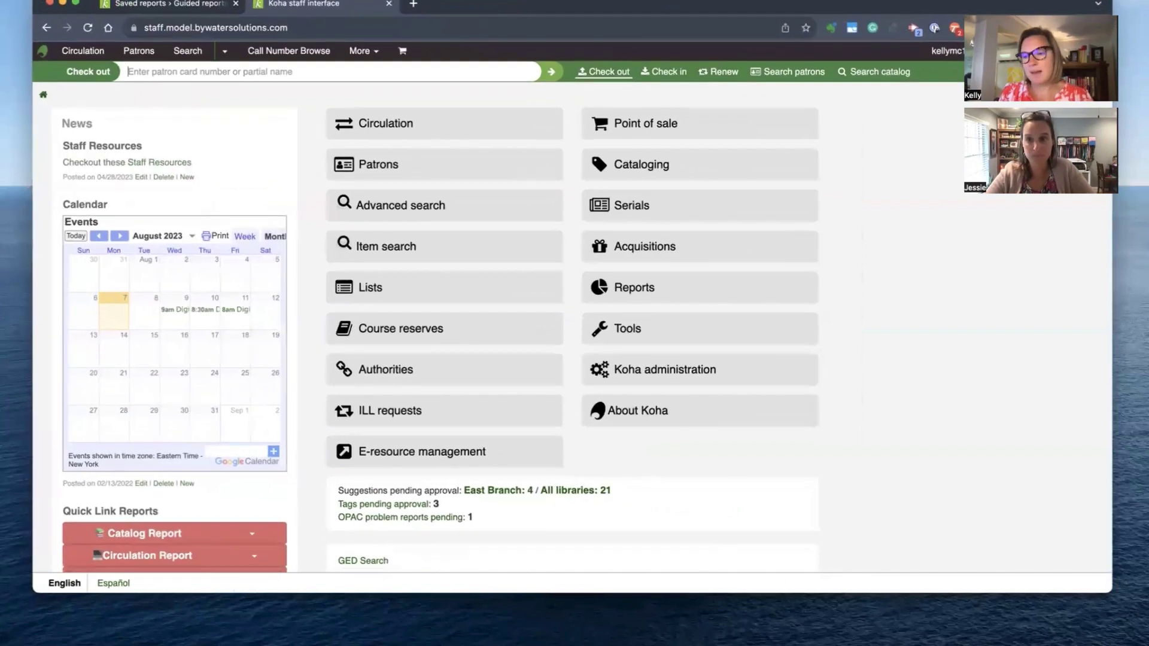
left_click_drag(1112, 593, 1136, 644)
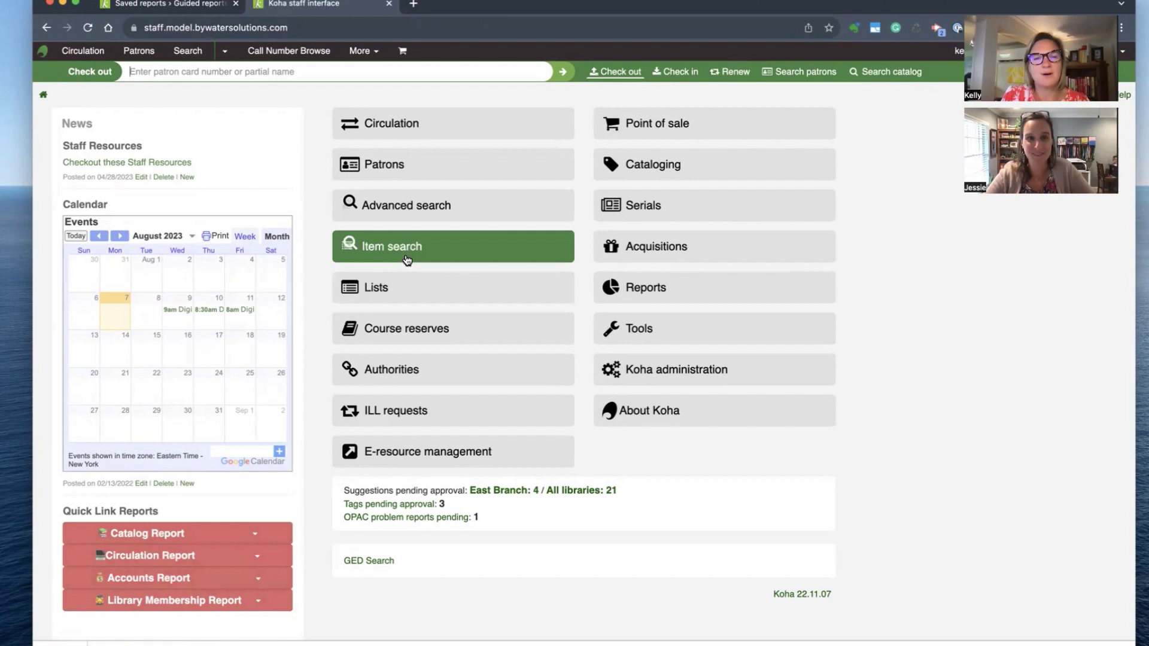
Step: Run an item search for all items whose collection is Fiction
left_click(428, 250)
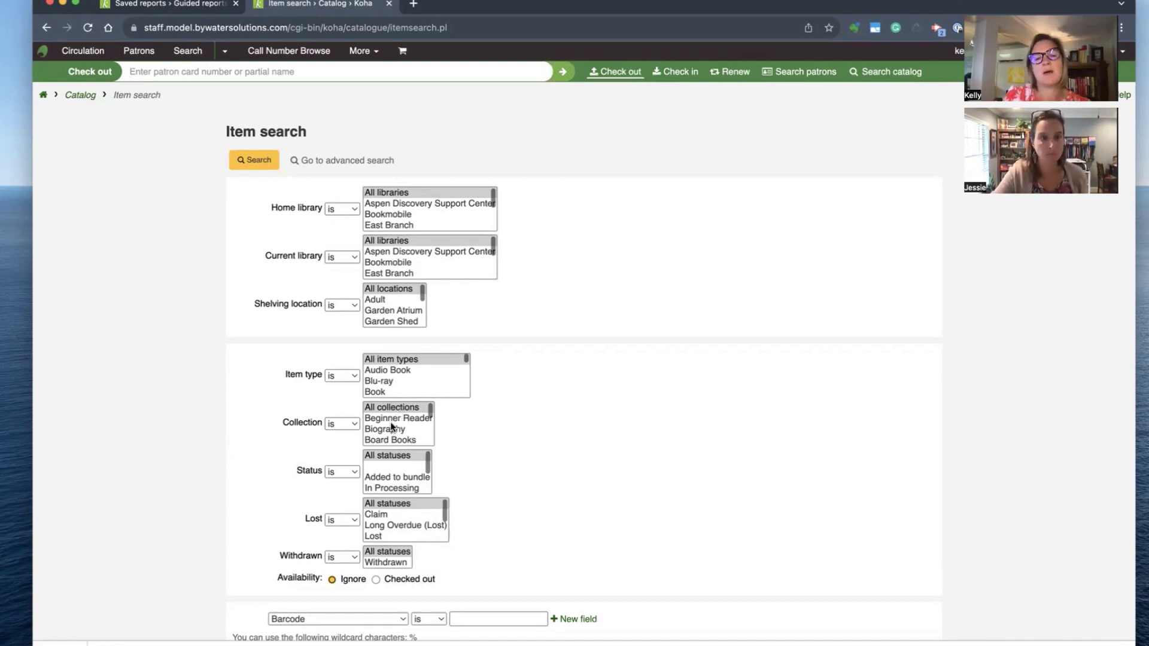
scroll(531, 483, "down", 1)
scroll(393, 427, "down", 2)
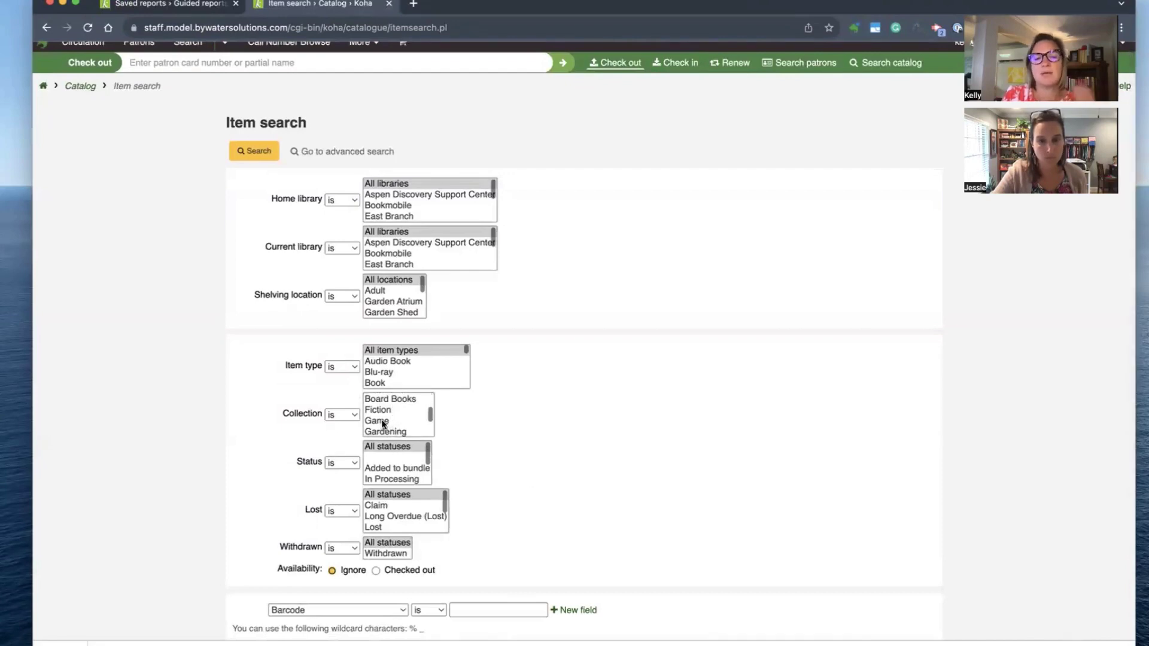
left_click(377, 411)
left_click(257, 158)
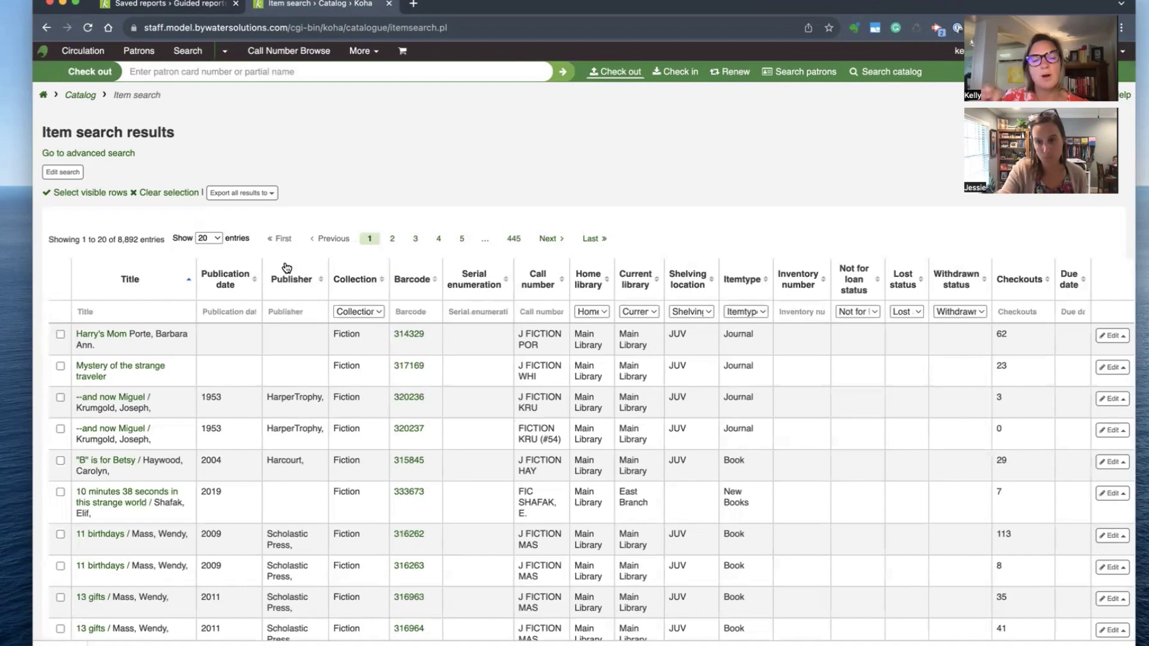
Step: Select all visible rows of the item search results and export the selected items to a barcodes file
left_click(244, 192)
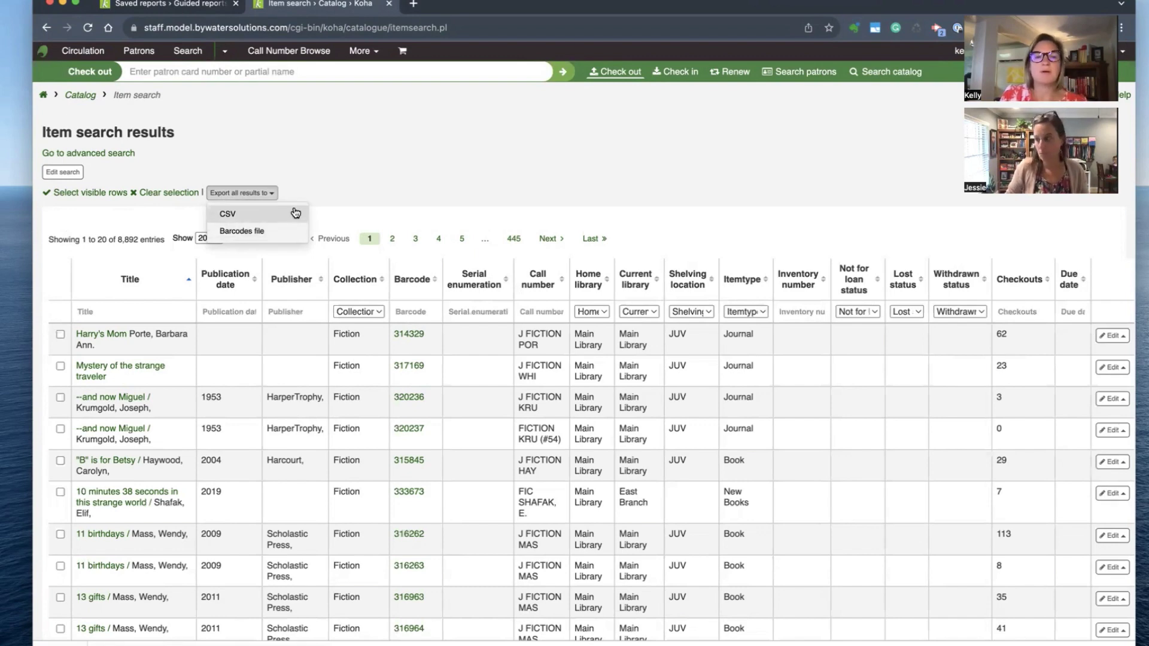
left_click(384, 190)
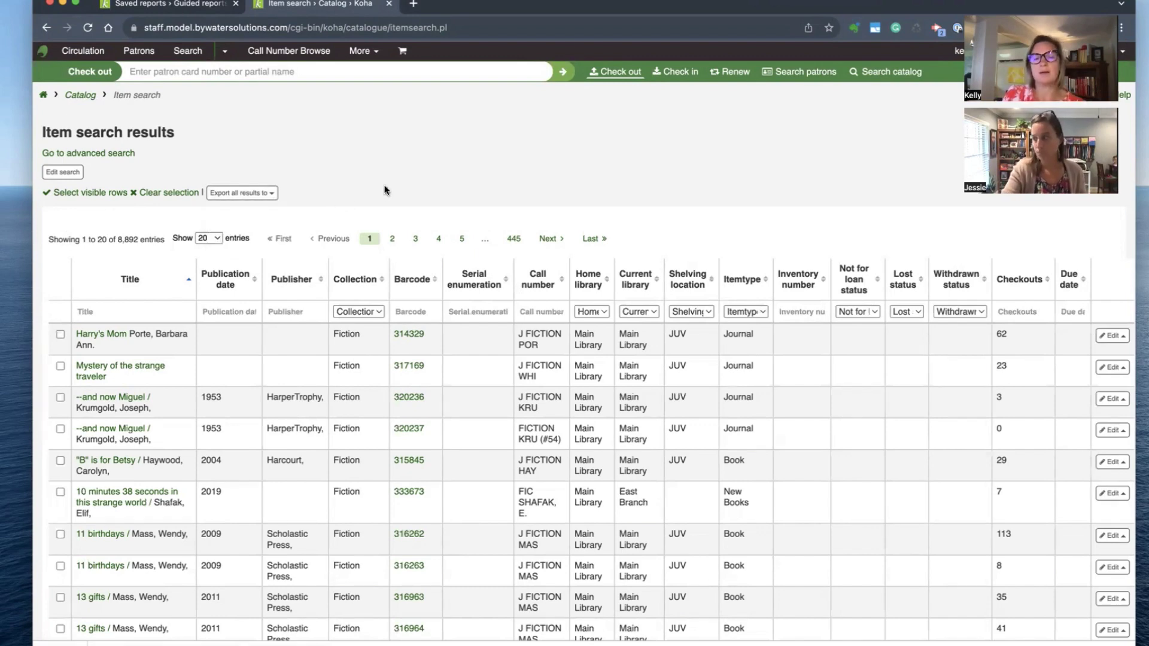
left_click(115, 193)
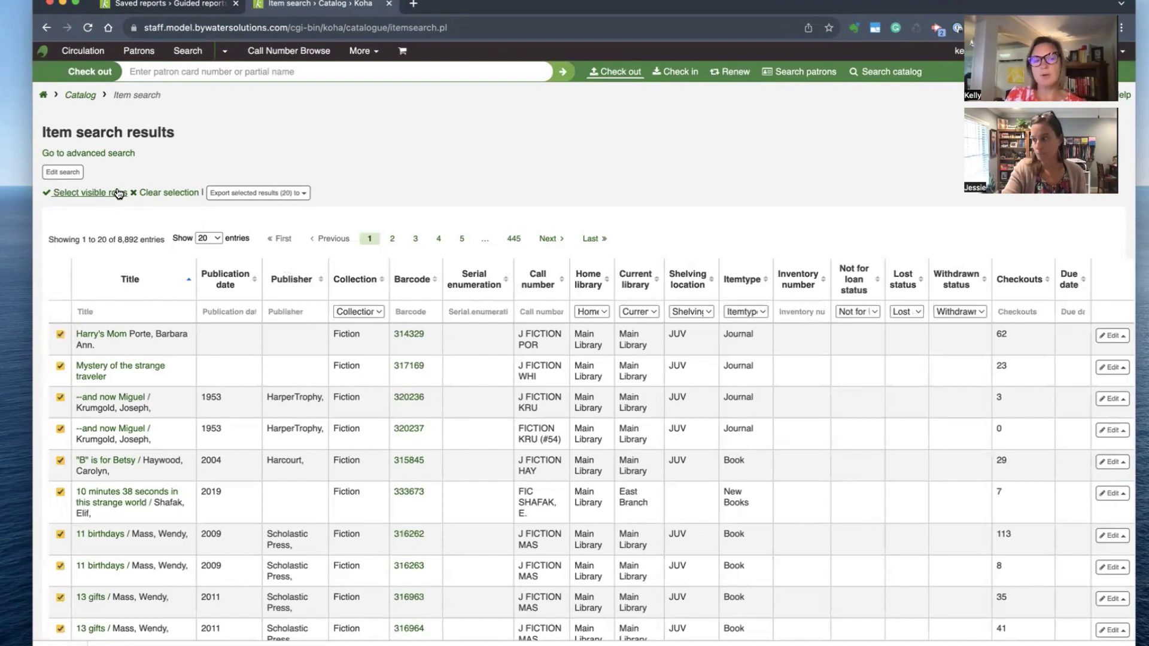
left_click(287, 193)
left_click(267, 232)
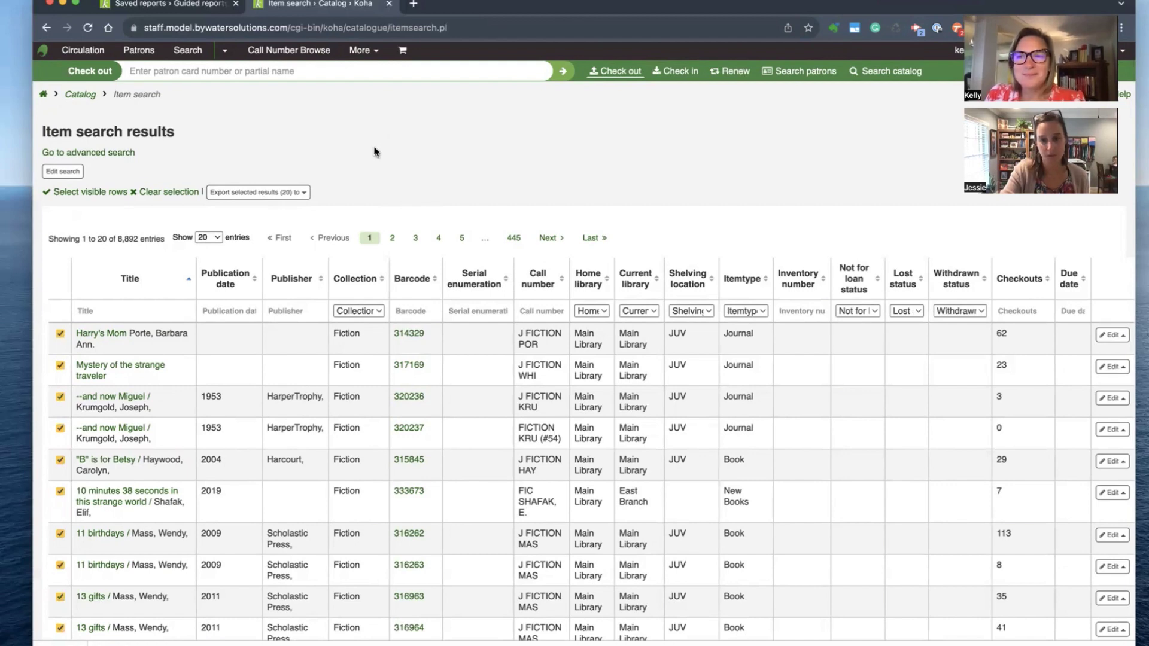
Step: Load the barcode file barcodes (4).txt from Downloads into Cataloging's batch item modification tool and continue to the item list
left_click(362, 50)
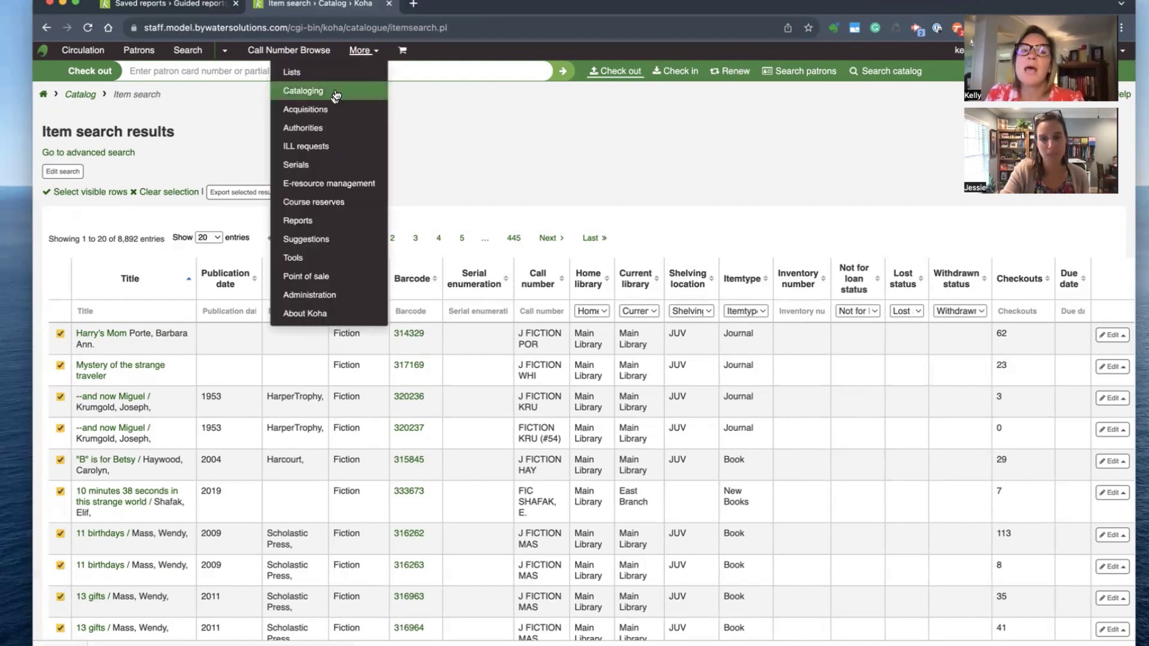
left_click(336, 95)
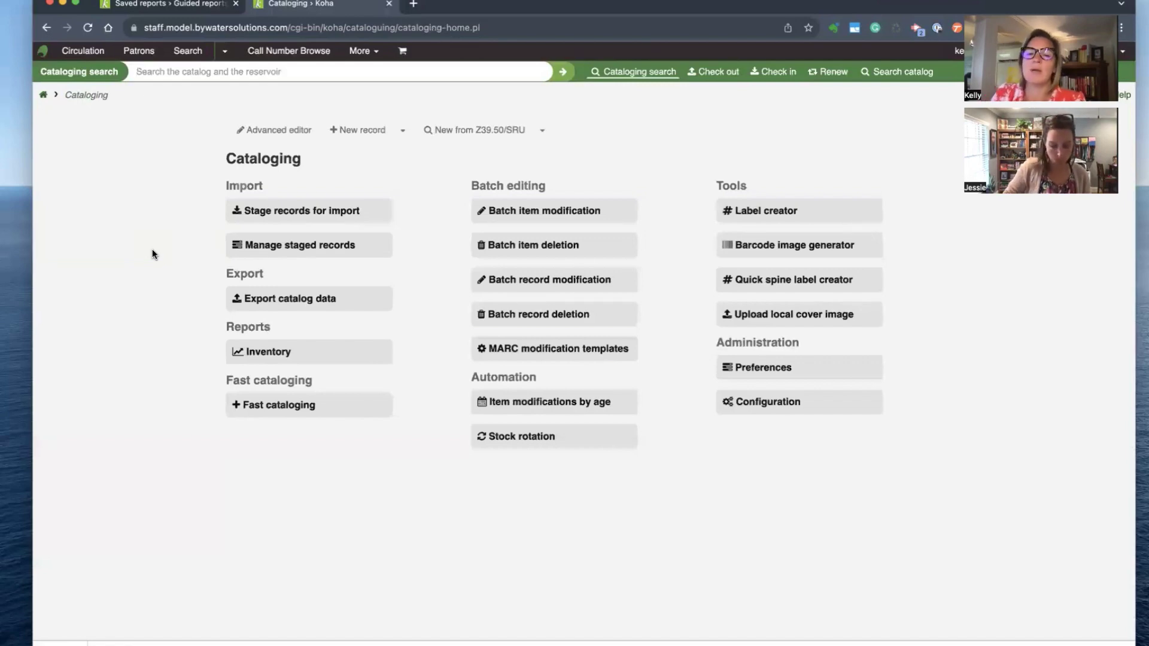
left_click(541, 211)
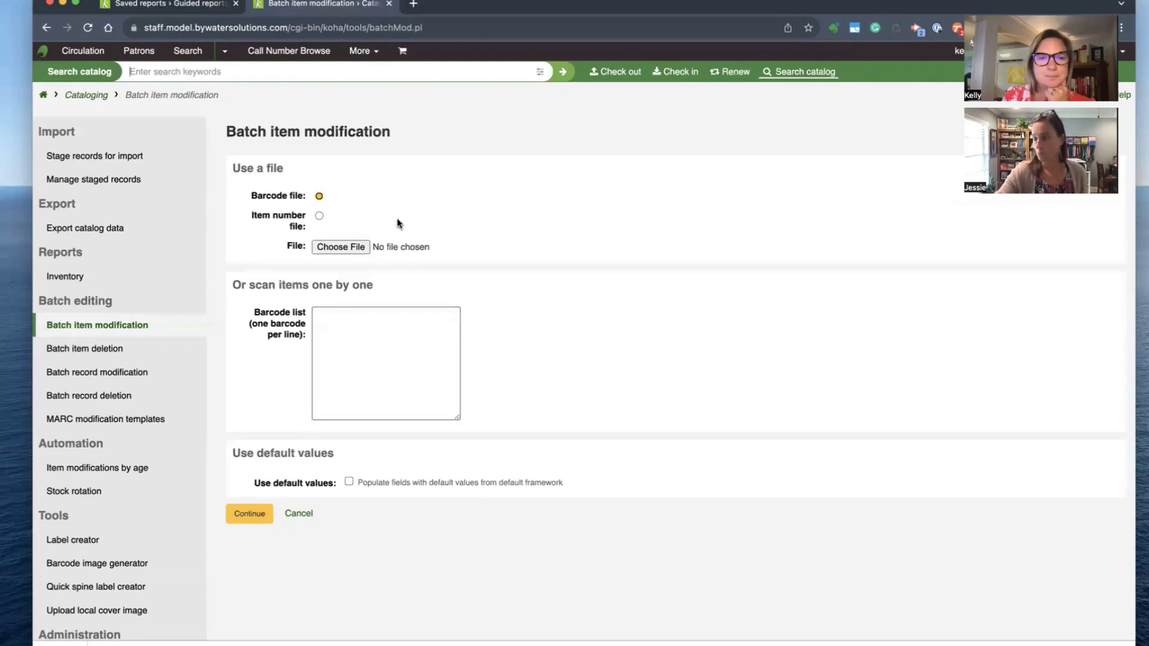
left_click(343, 246)
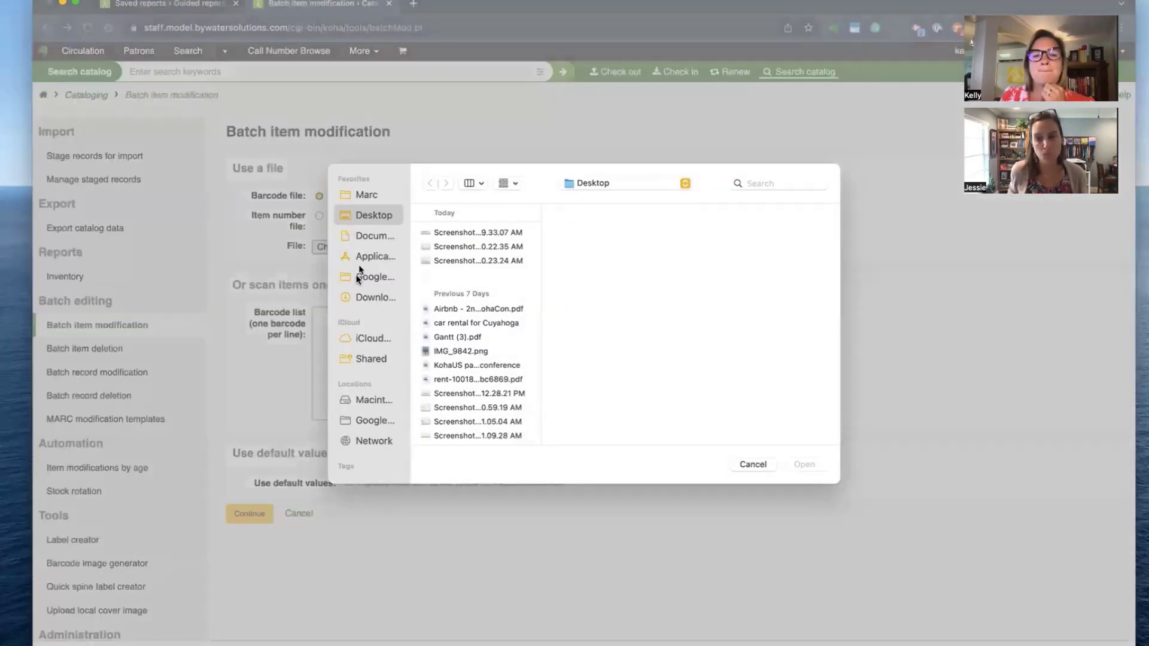
left_click(453, 275)
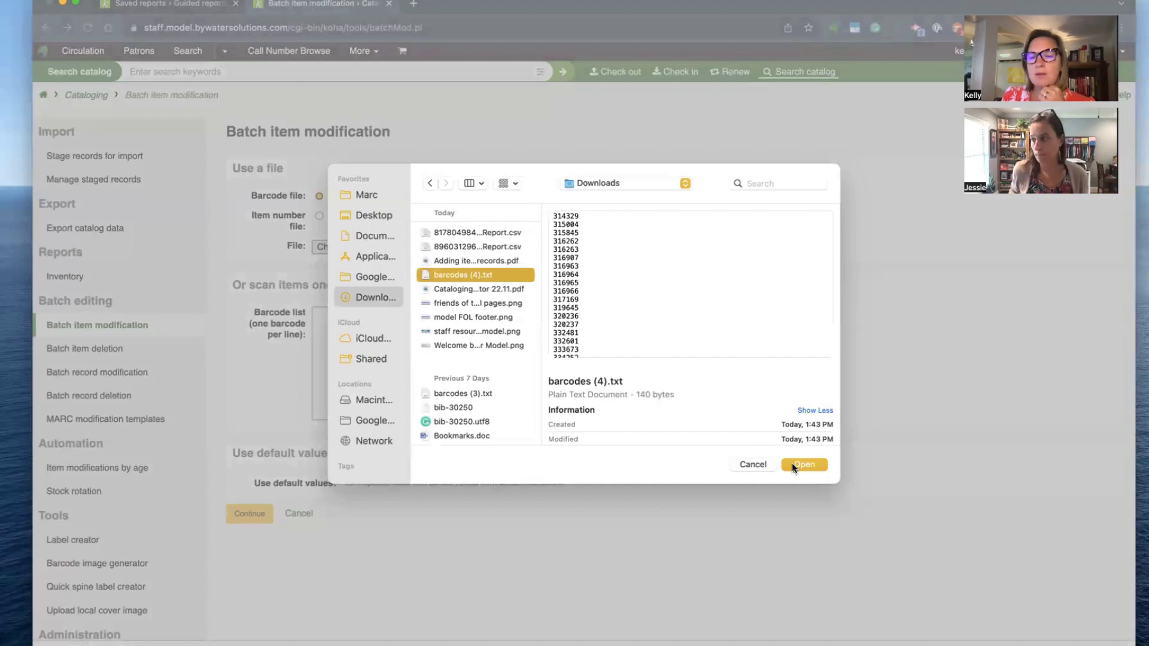
left_click(814, 466)
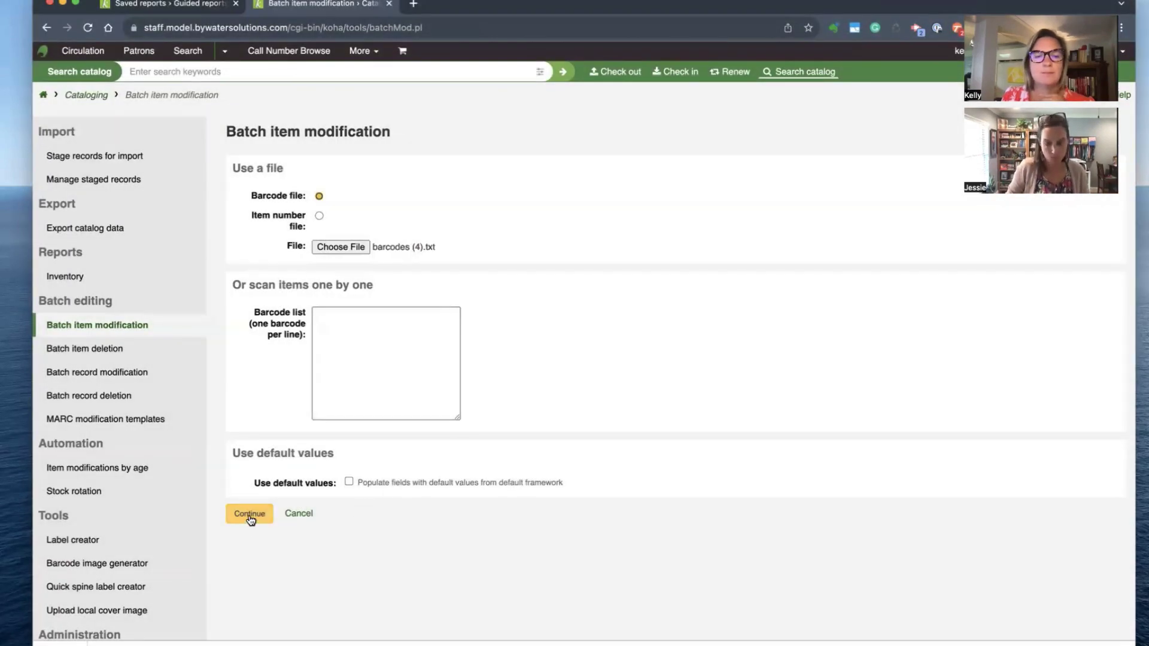
left_click(249, 516)
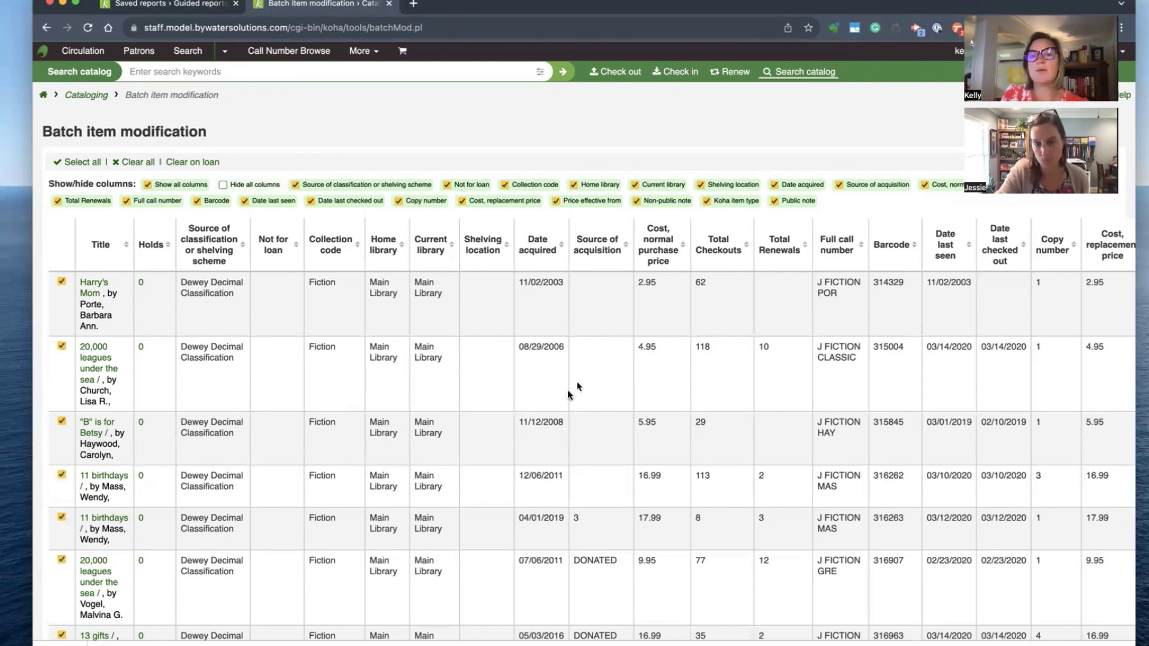
Step: Hide the public note, date acquired, source of acquisition, normal purchase price, shelving location, Koha item type, current library and non-public note columns
left_click(776, 201)
left_click(780, 184)
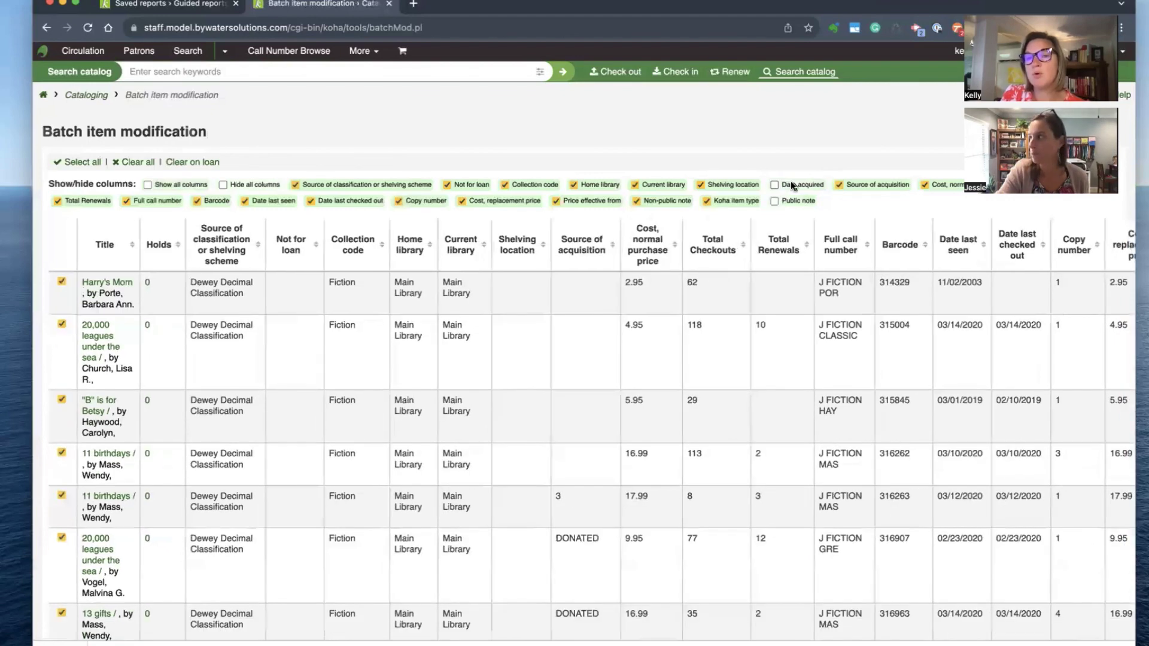
left_click(840, 185)
left_click(926, 184)
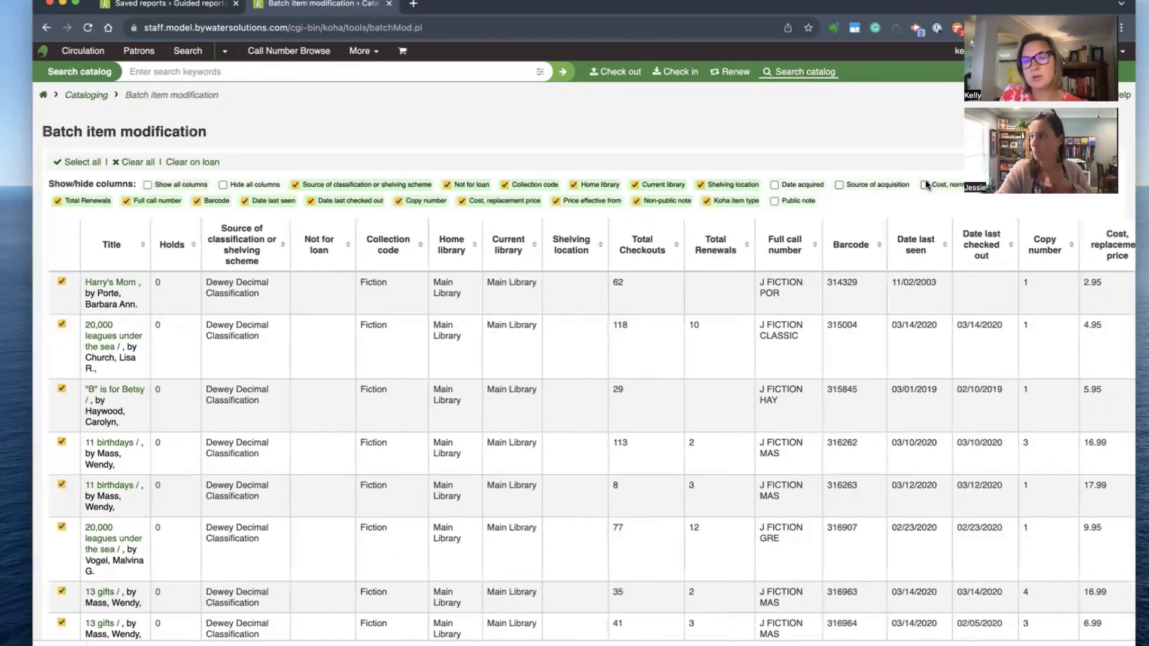
left_click(701, 184)
left_click(707, 202)
left_click(635, 185)
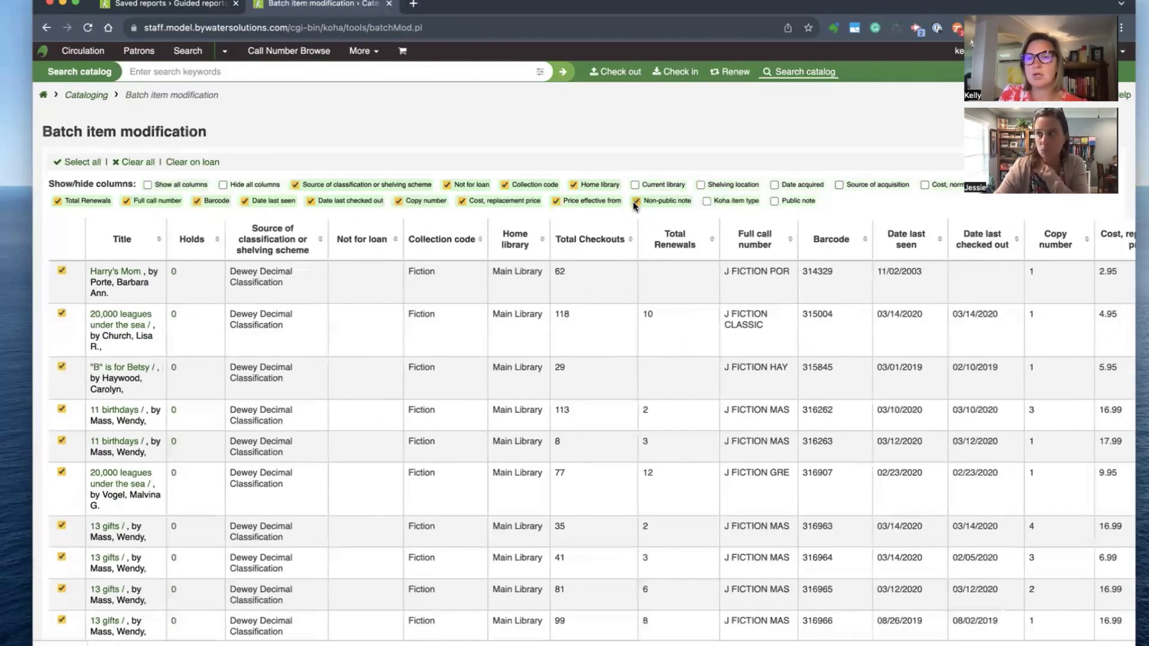
left_click(636, 201)
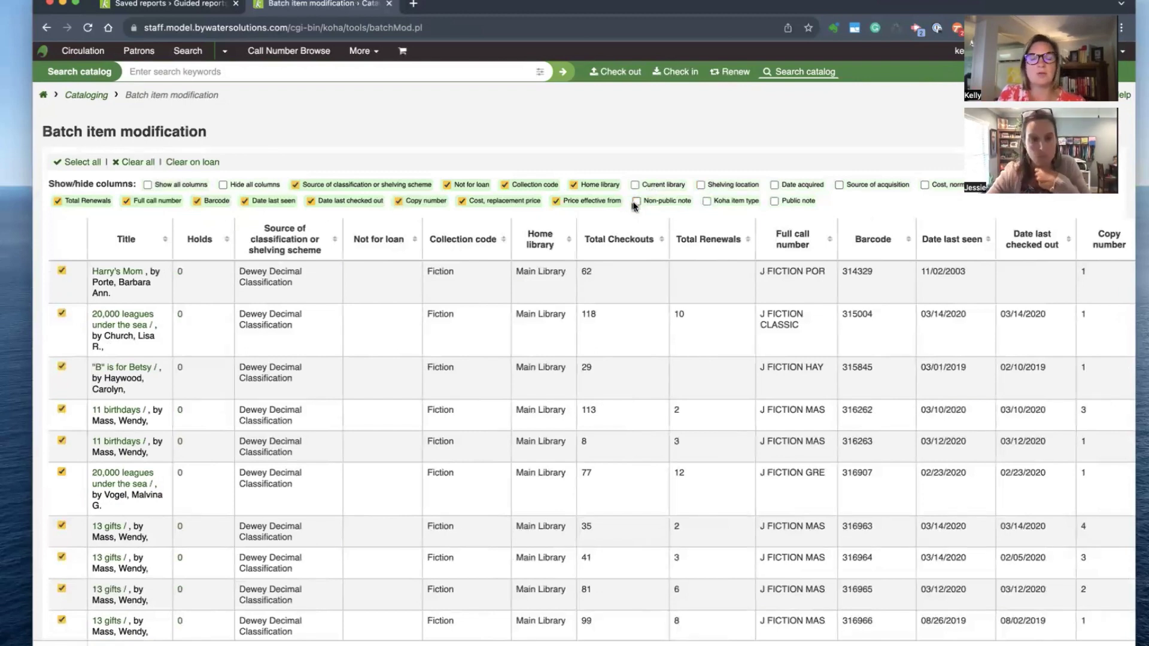
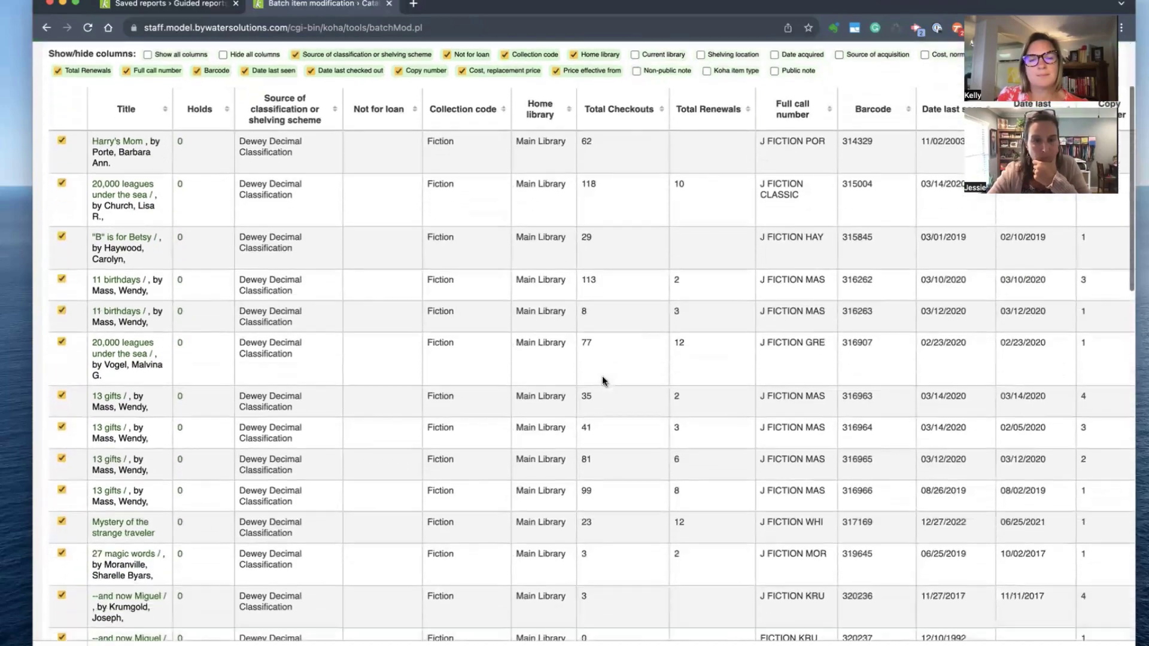
scroll(603, 381, "down", 6)
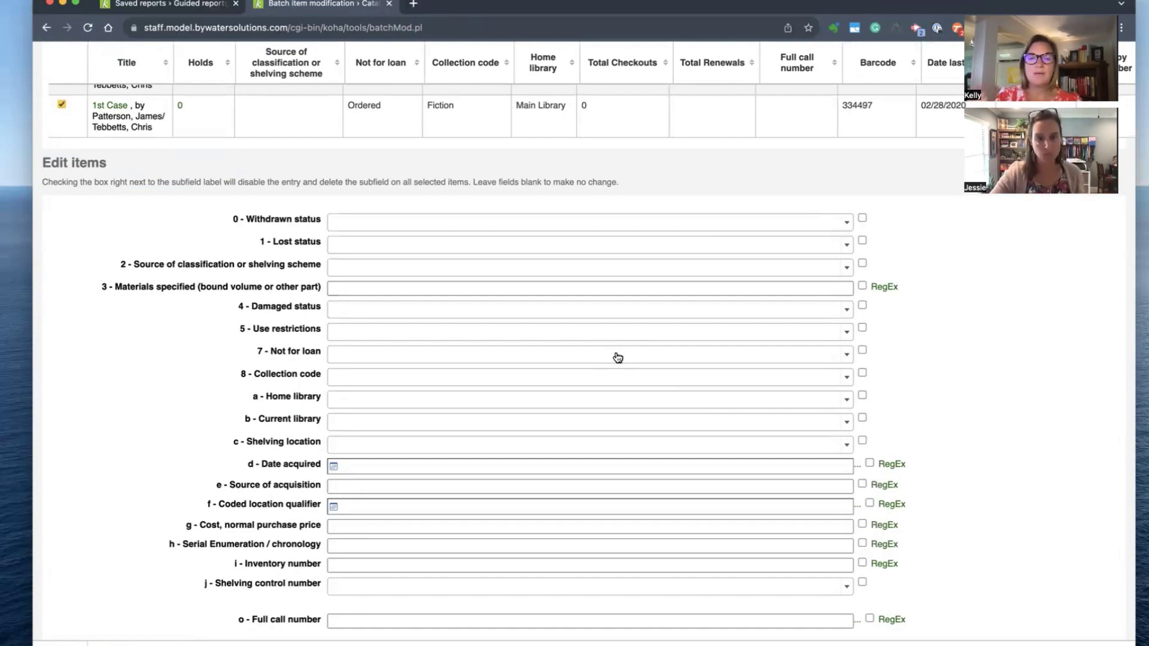
left_click(369, 378)
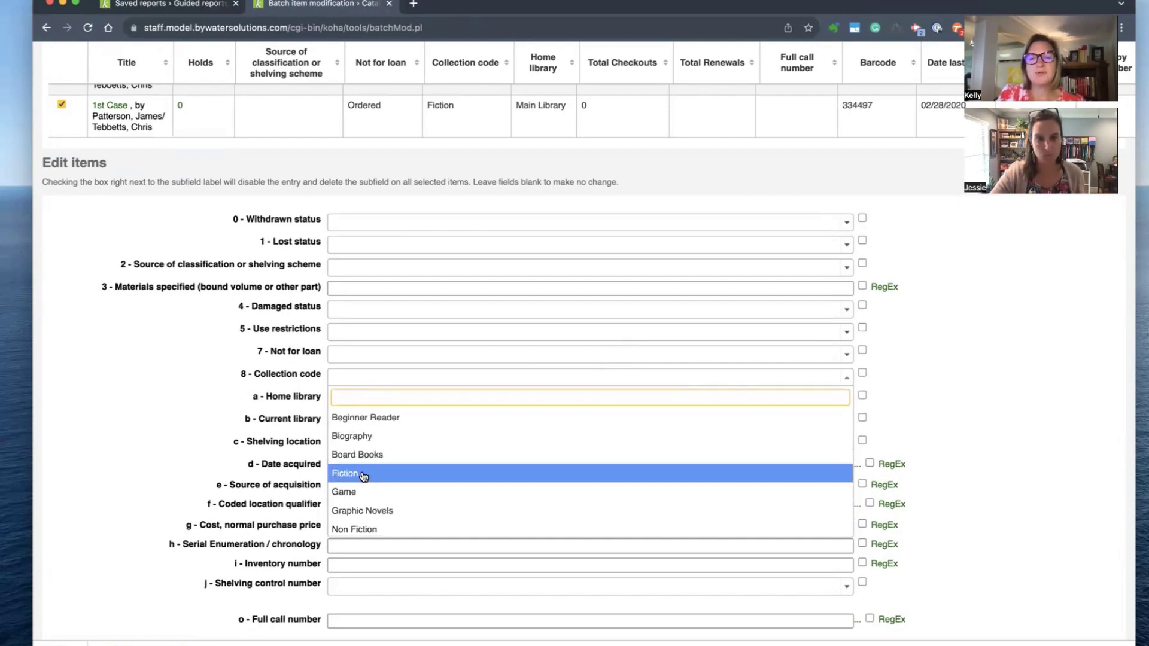
scroll(362, 509, "down", 3)
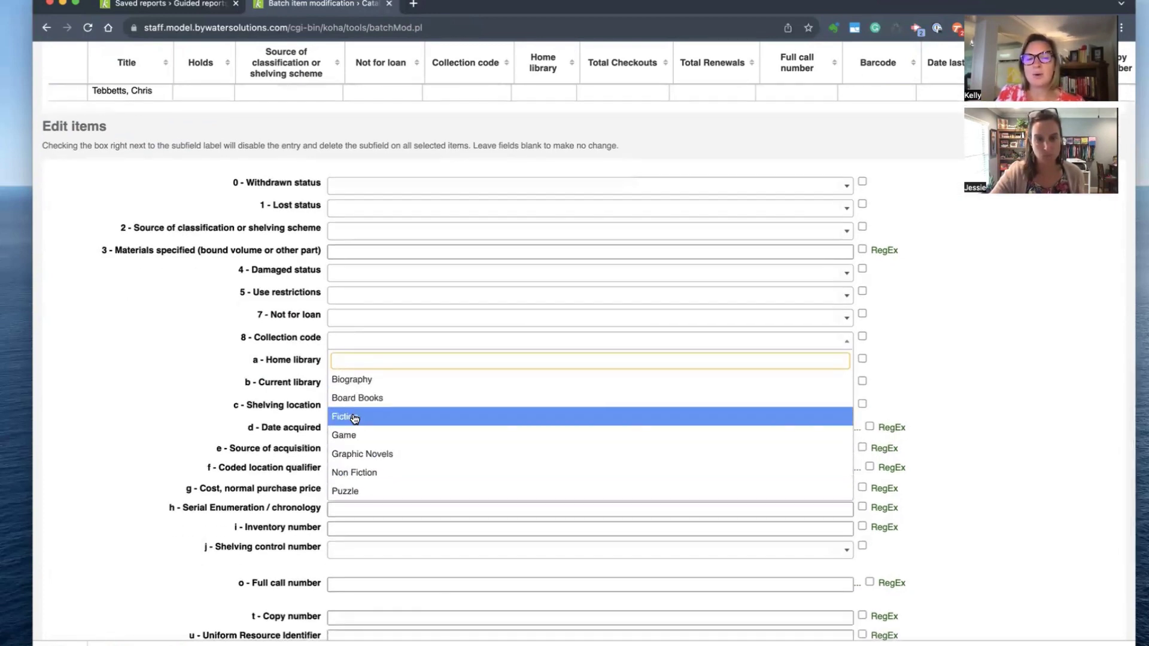
left_click(270, 341)
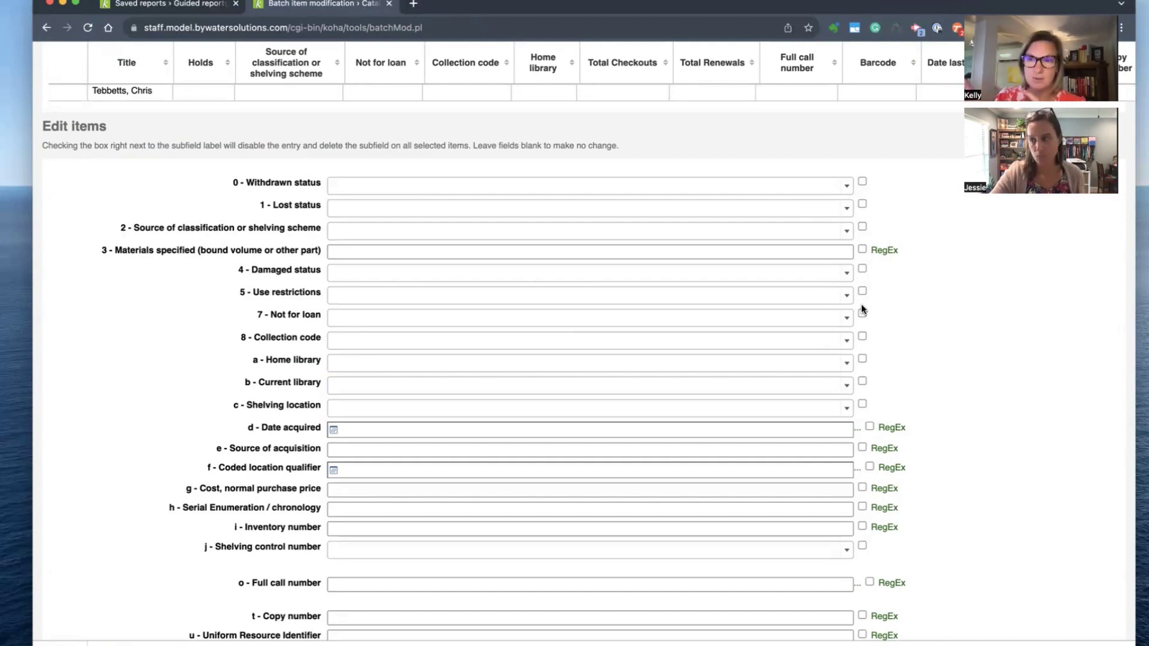
left_click(862, 270)
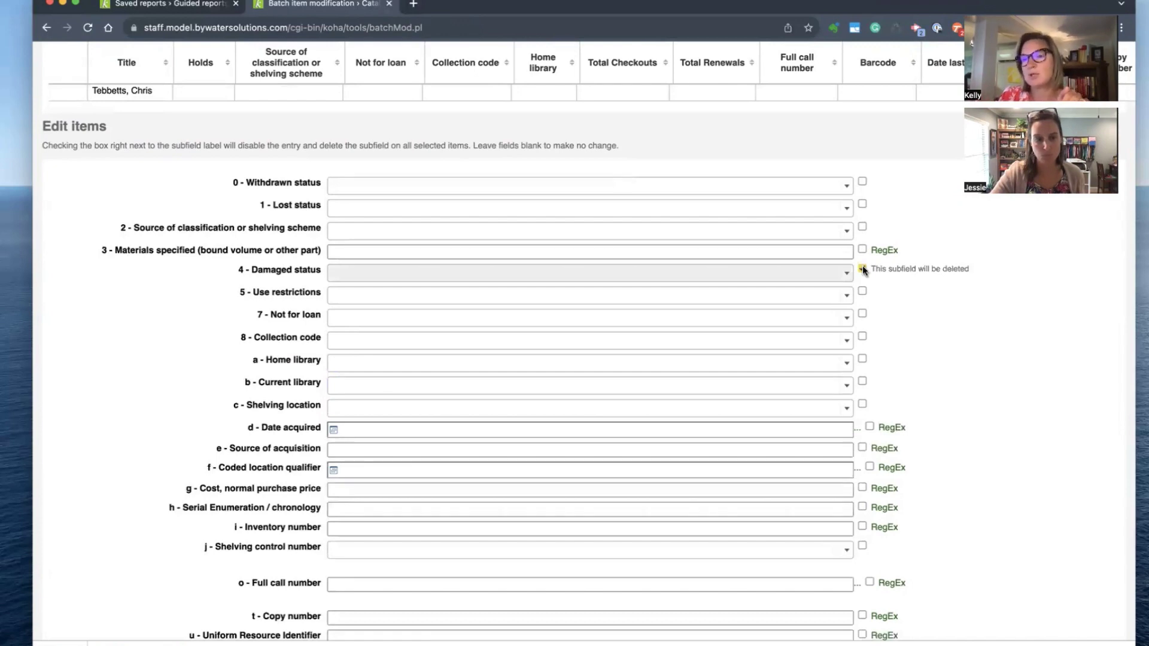
left_click(863, 269)
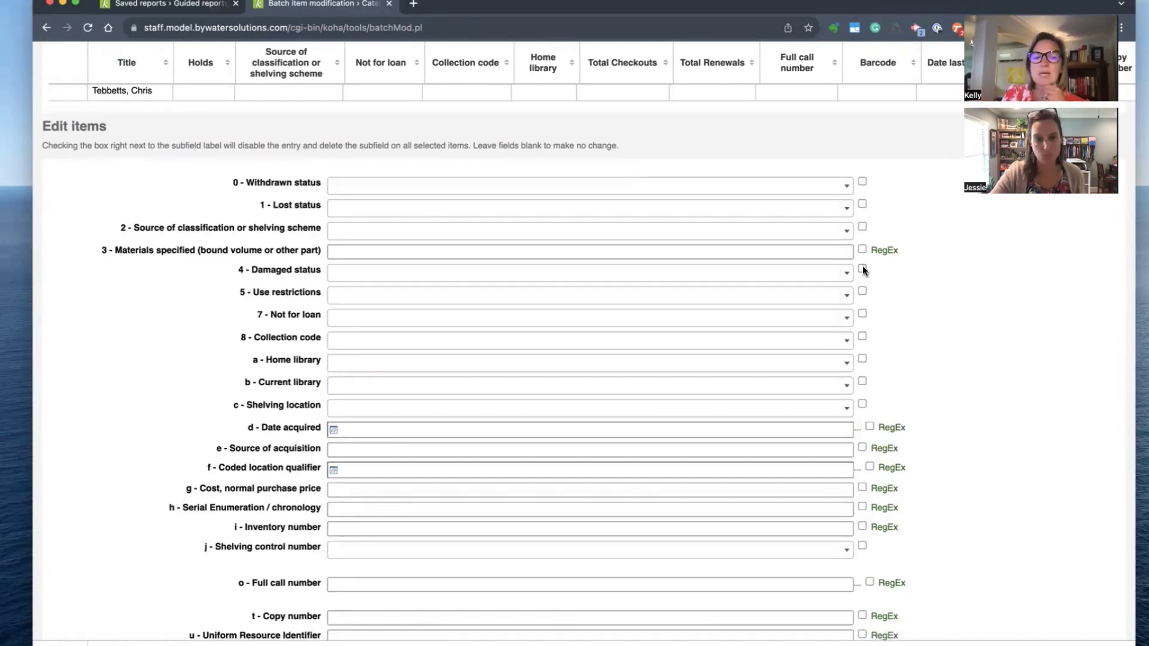
Step: Set the collection code to Biography for the selected items, save the batch modification, and open the enqueued job's details
scroll(385, 462, "down", 3)
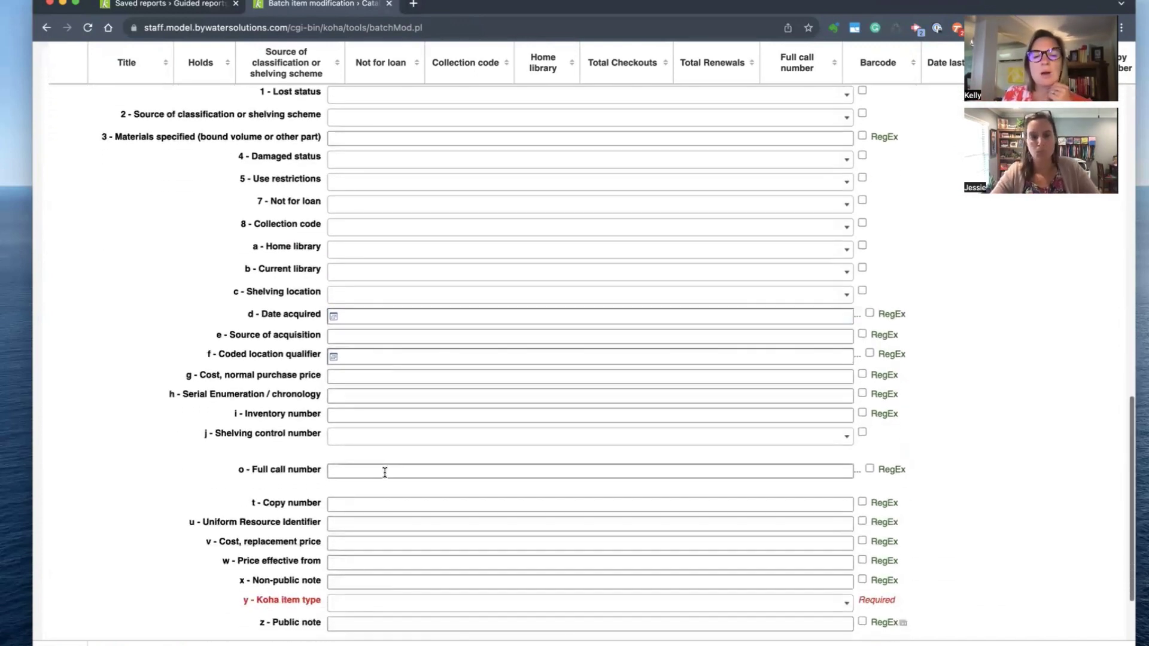
scroll(385, 473, "down", 1)
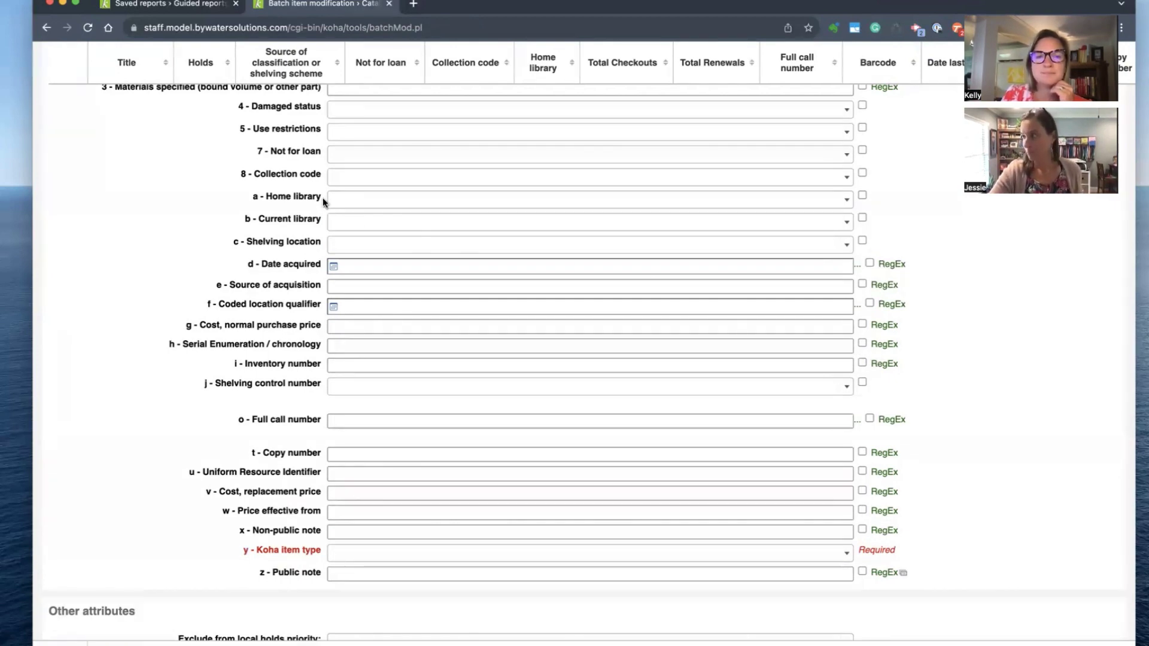
left_click(357, 179)
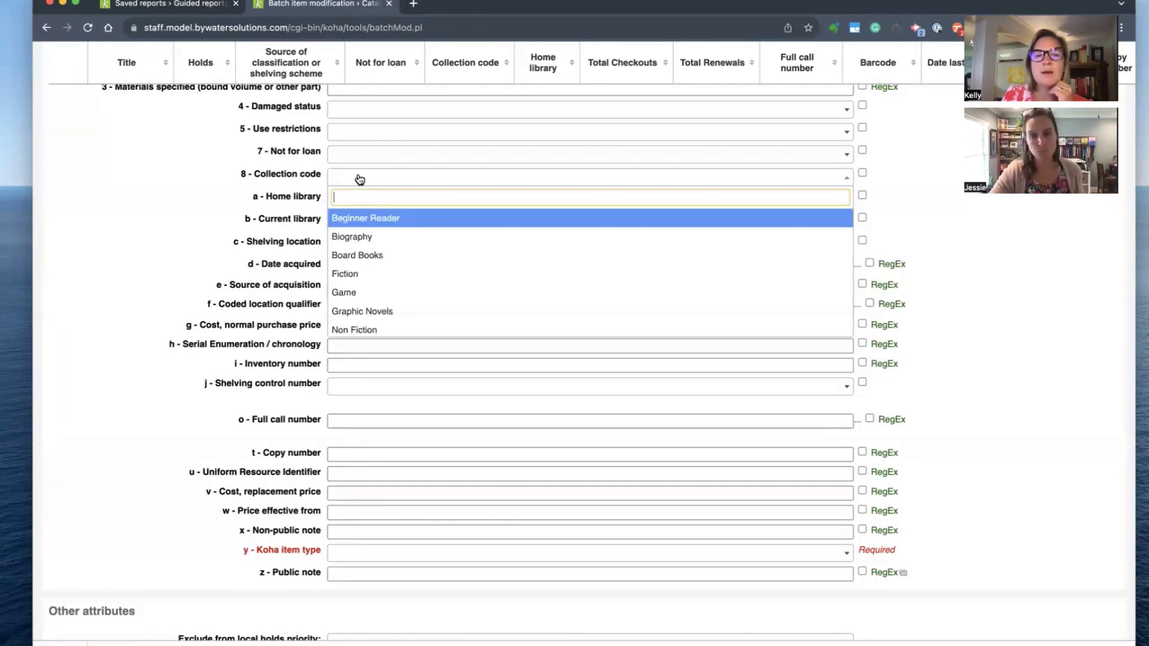
left_click(357, 237)
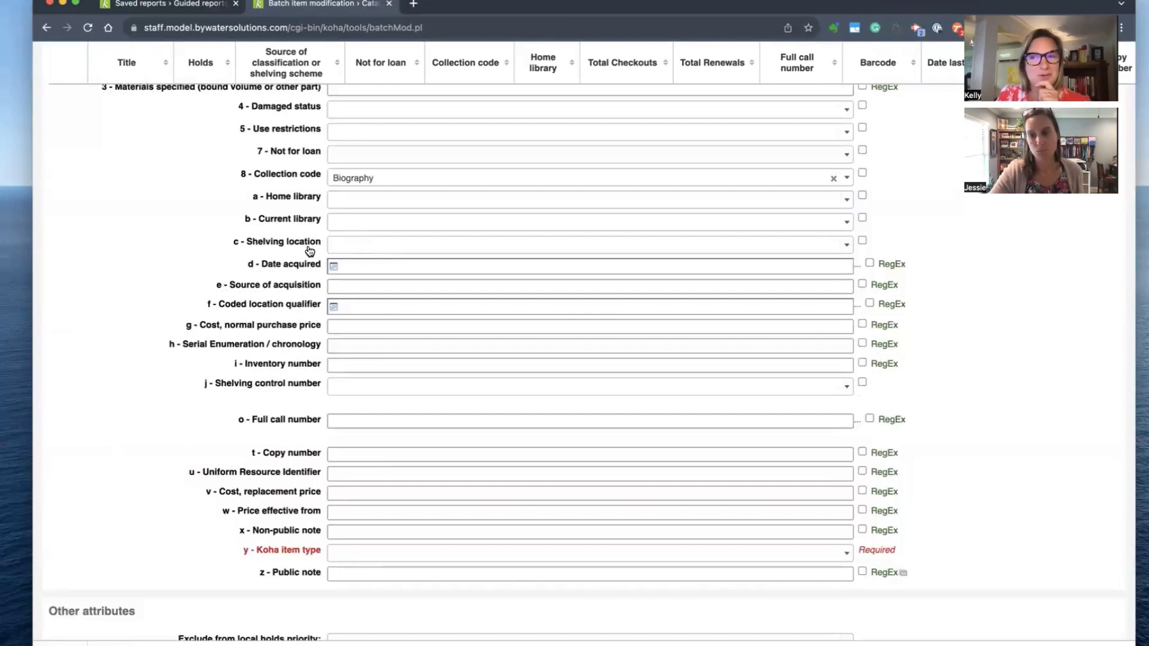
scroll(138, 264, "down", 3)
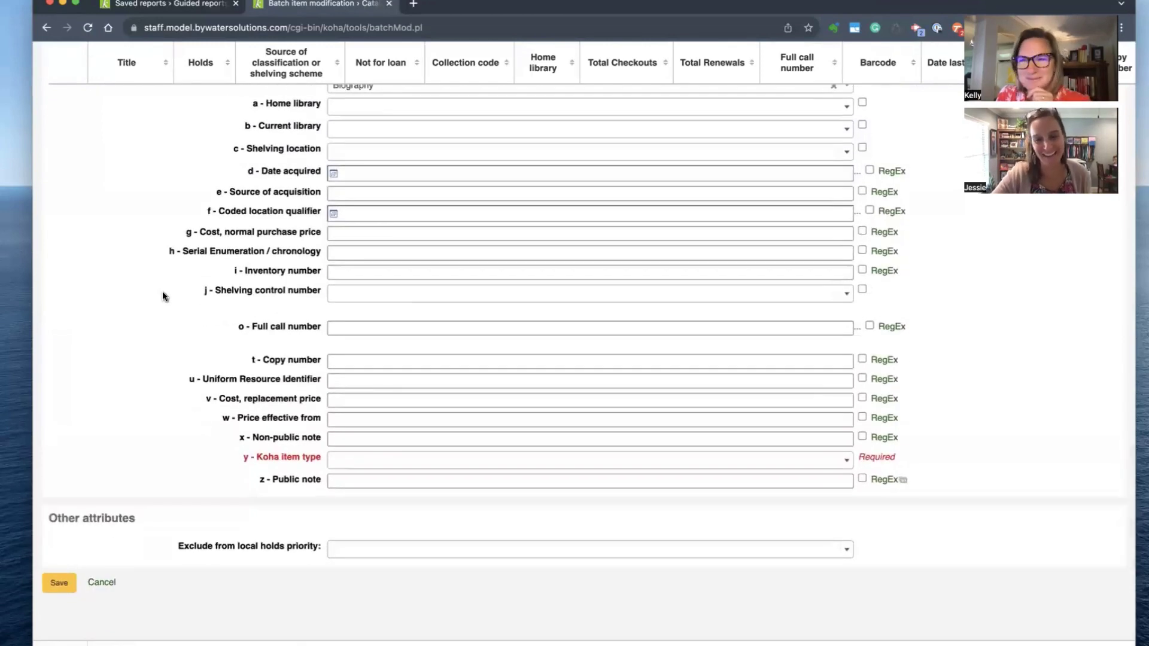
left_click(58, 584)
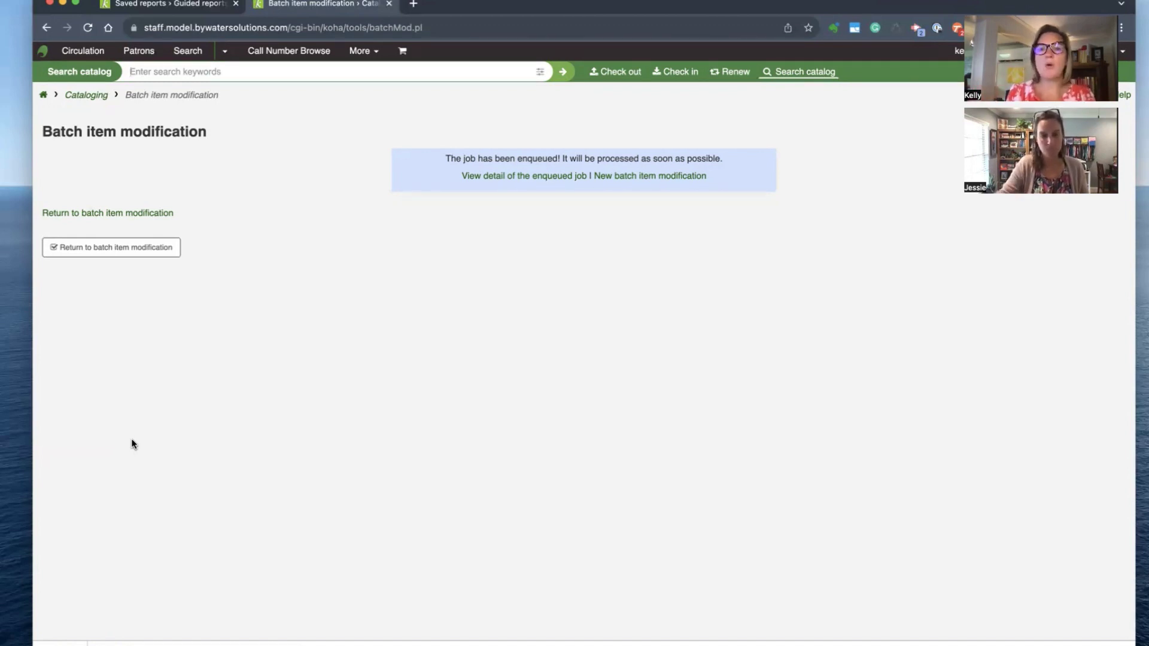
left_click(526, 178)
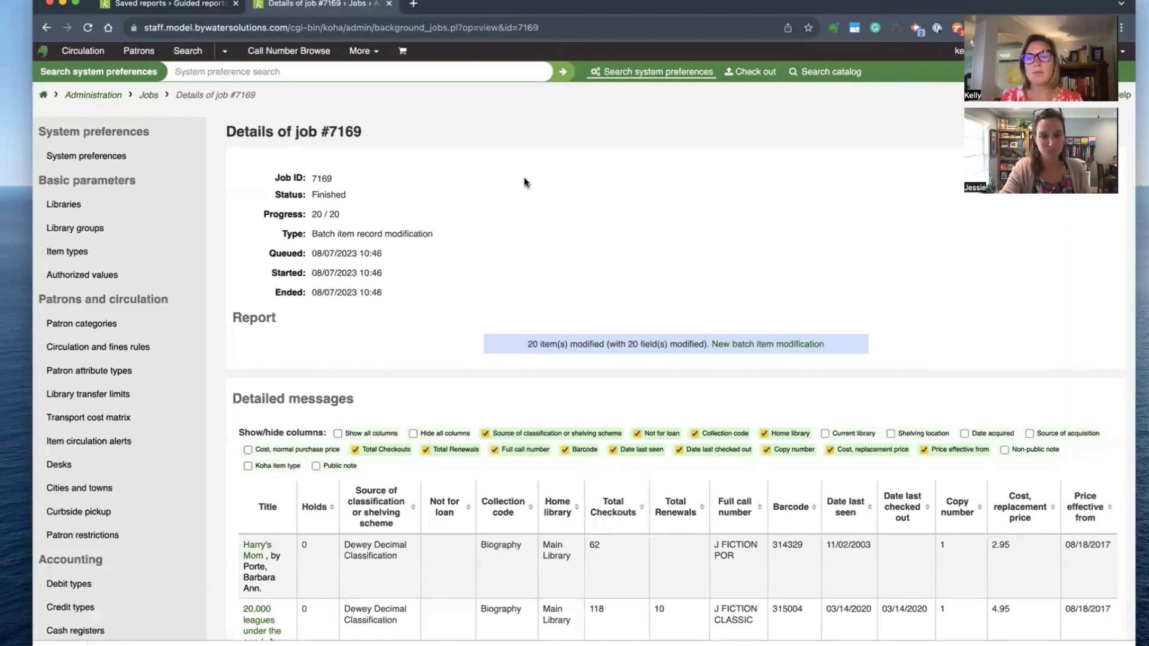
Step: Review the collection codes of the modified items in the batch job's detailed messages
scroll(518, 188, "down", 10)
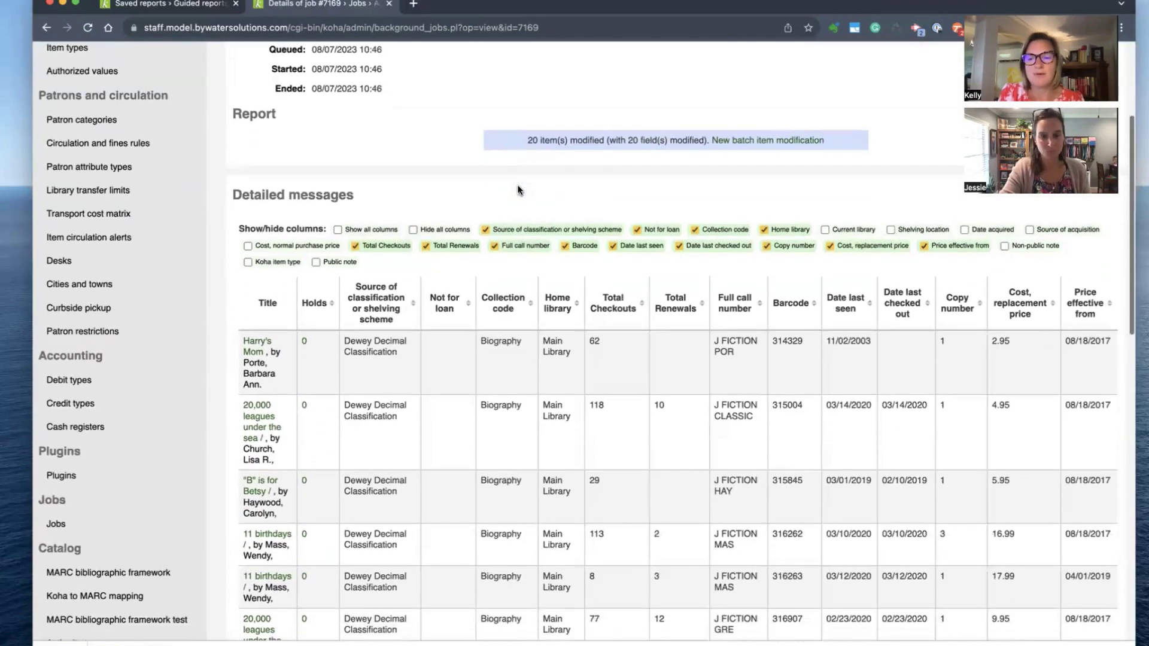
scroll(518, 189, "down", 15)
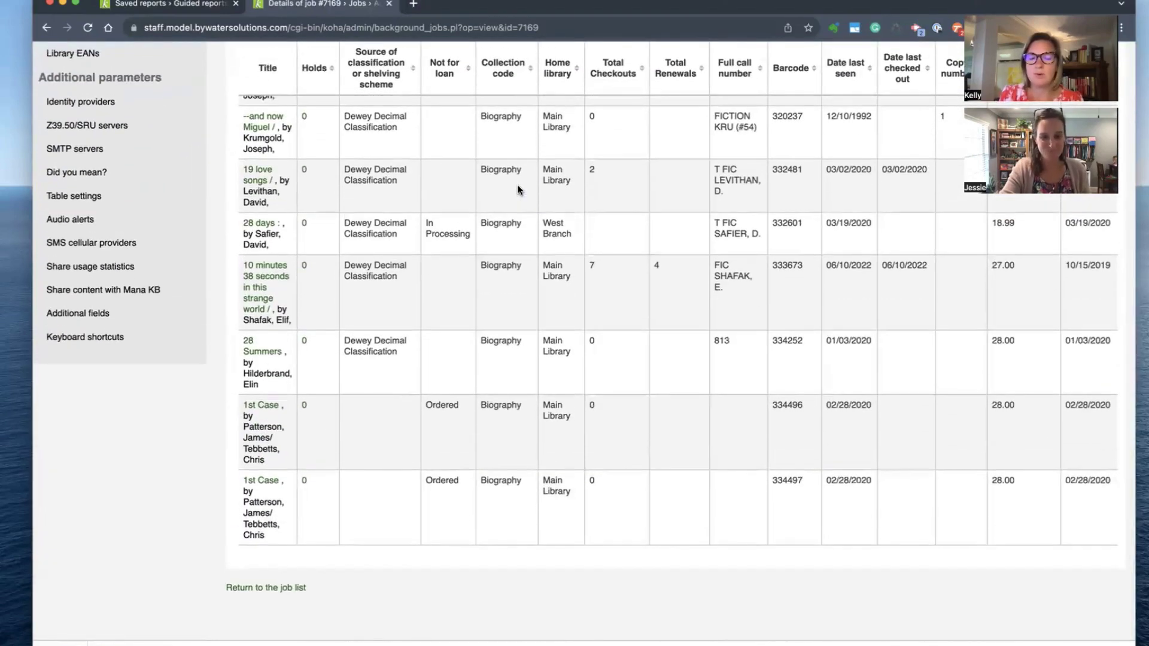
scroll(518, 191, "up", 20)
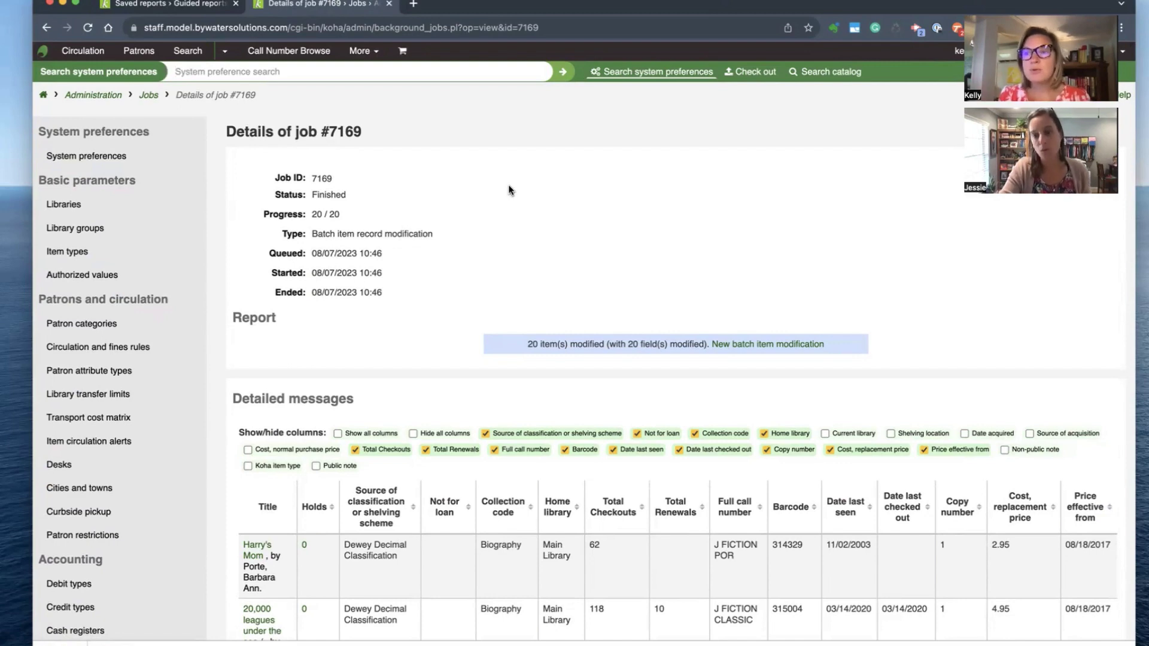
Step: Run the saved report Titles missing Collection Code and send its 20 visible records to batch item modification
left_click(174, 5)
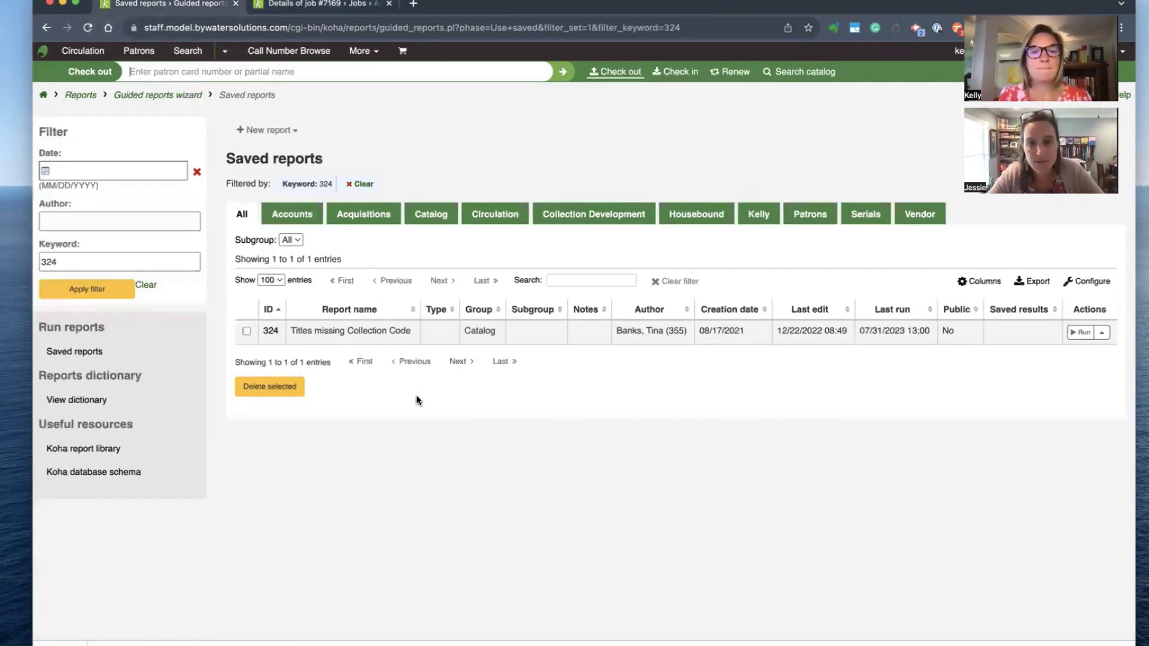
left_click(1081, 333)
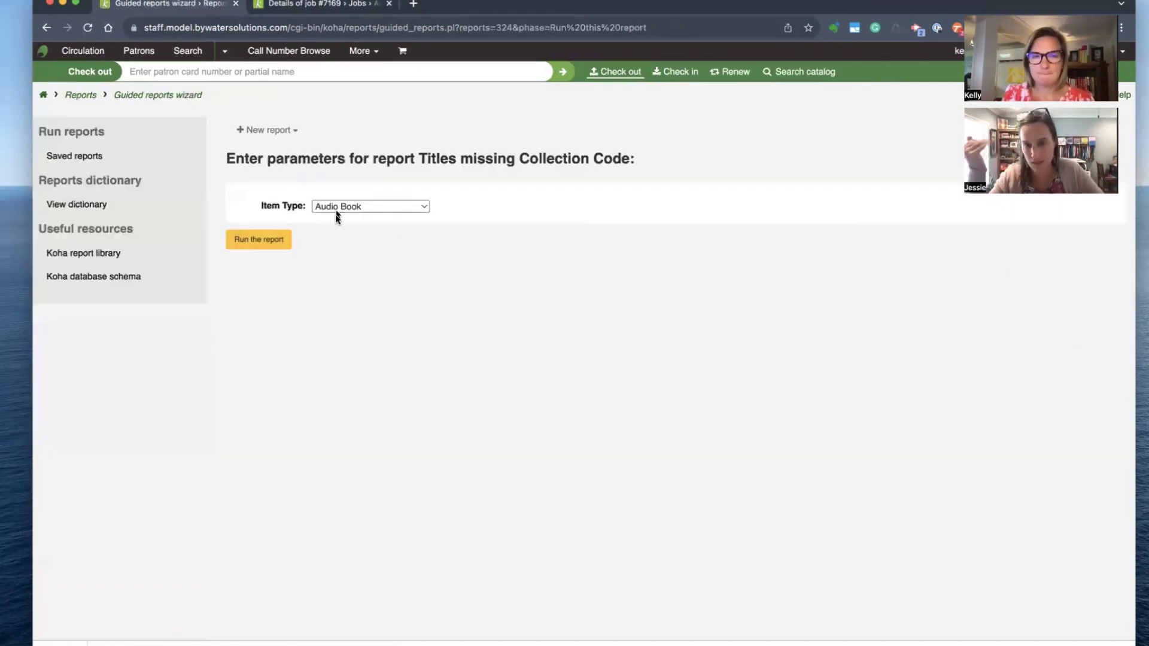
left_click(265, 238)
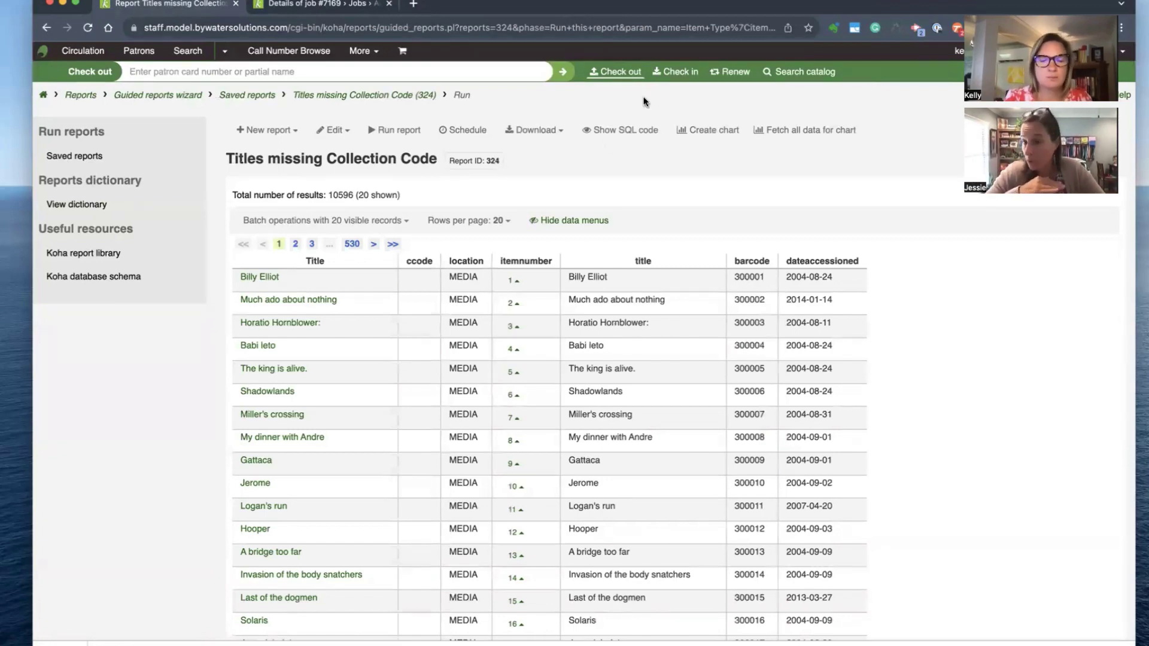
left_click(386, 221)
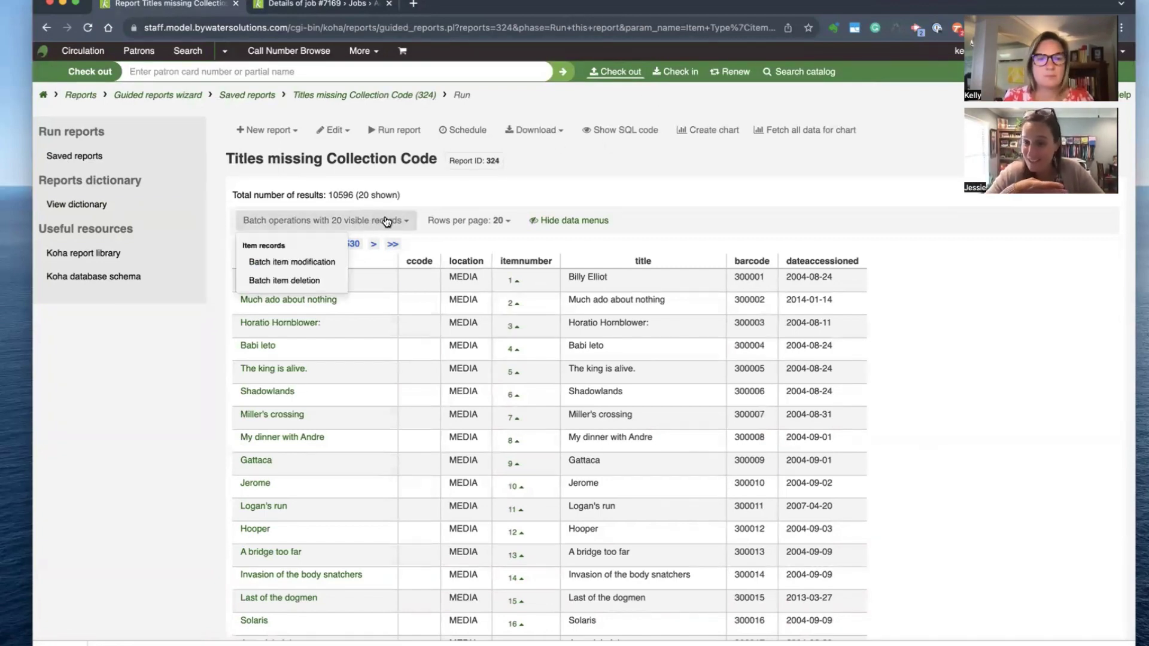
left_click(282, 263)
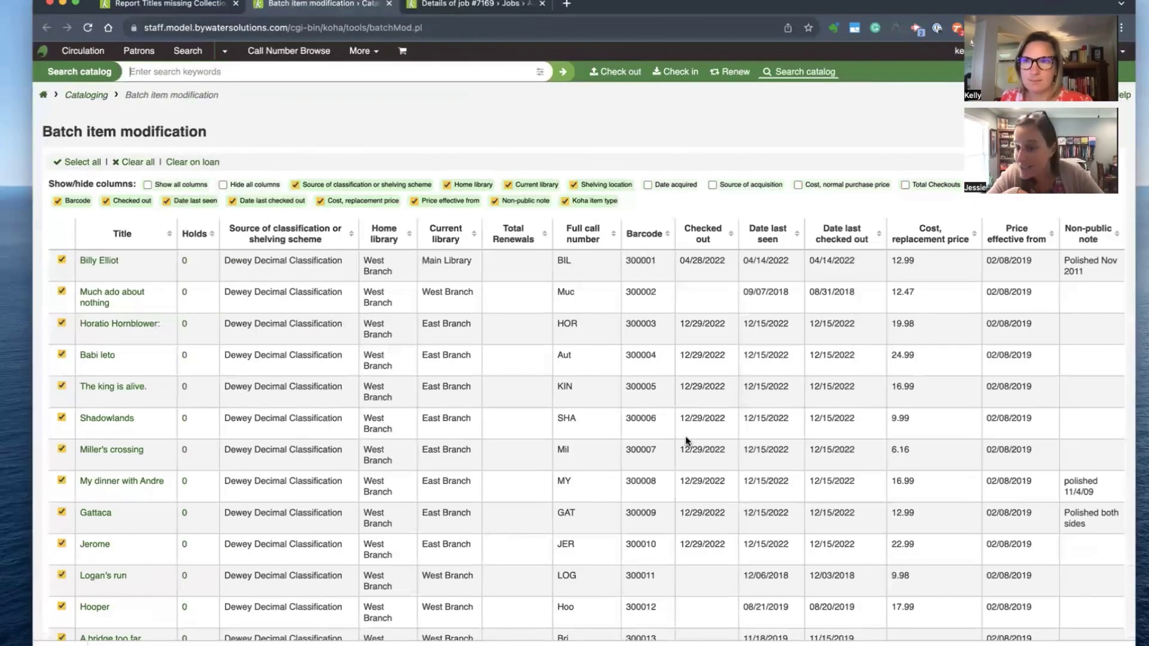
Step: Look through the items loaded for batch modification and return to the Titles missing Collection Code report results
scroll(691, 437, "down", 10)
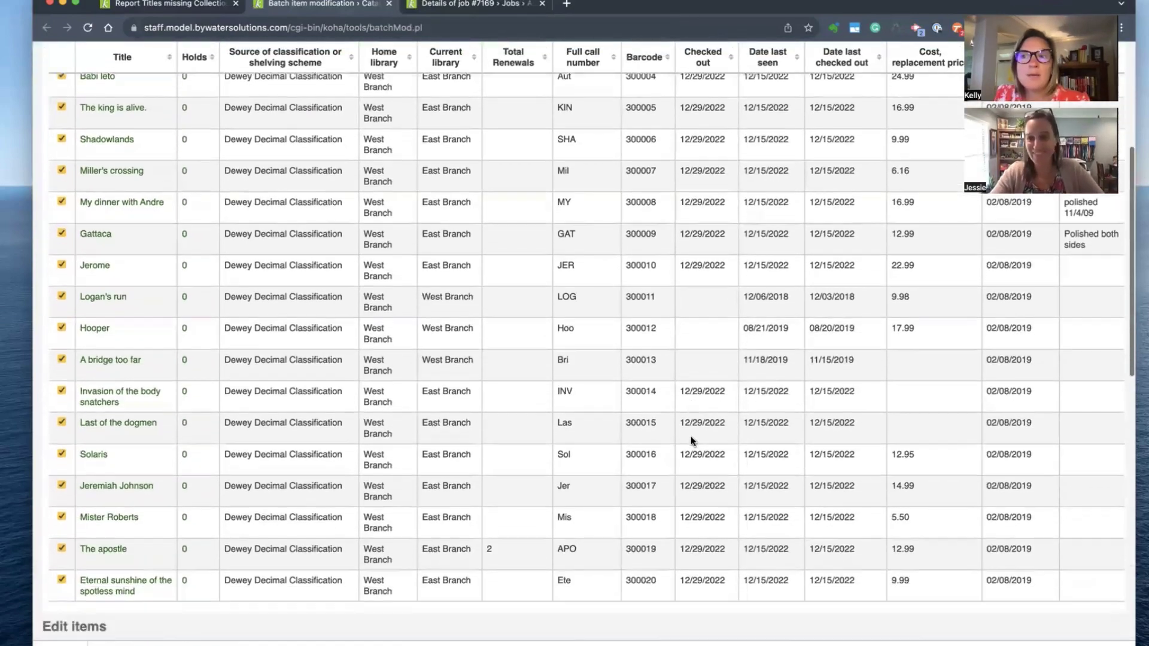
scroll(693, 419, "up", 12)
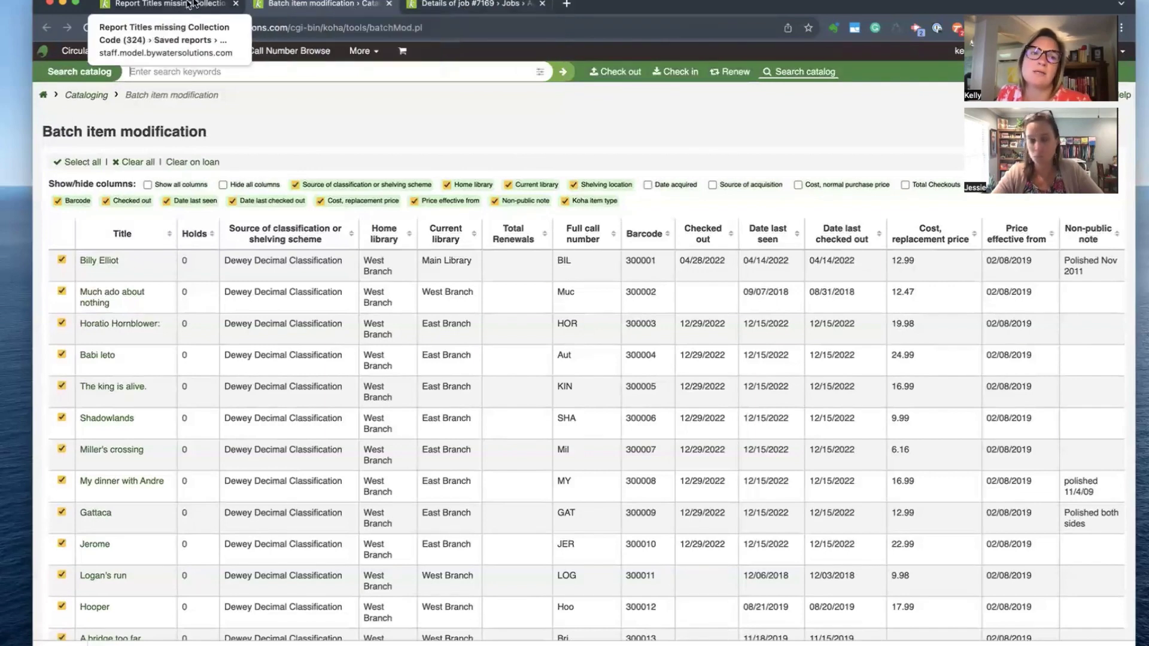
left_click(167, 4)
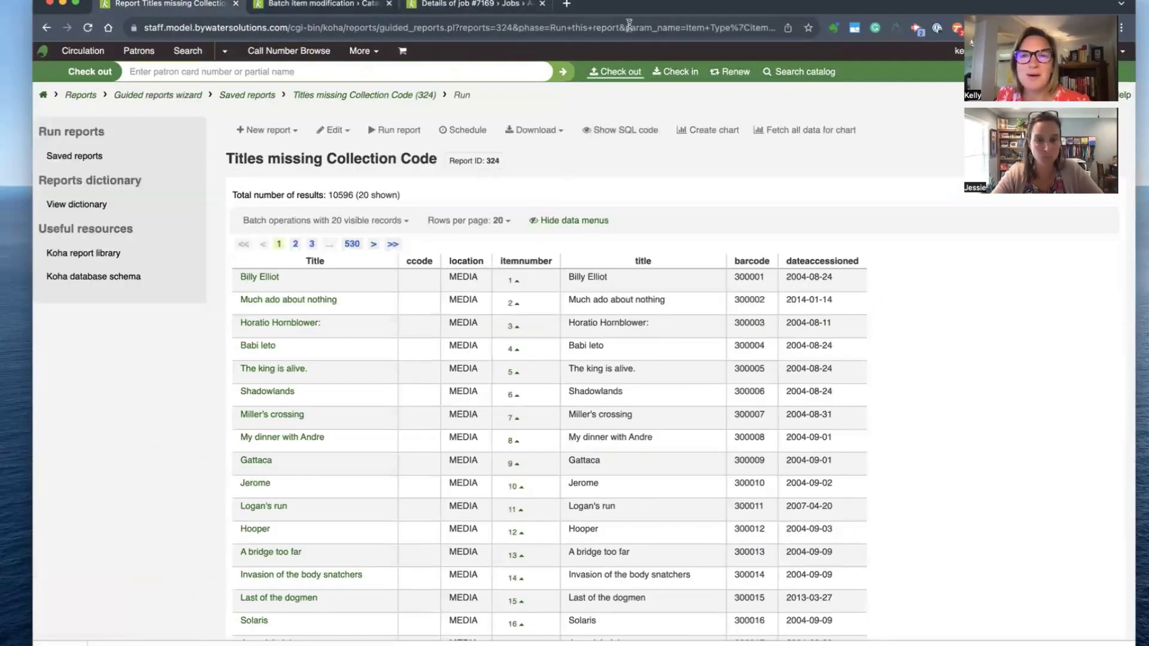